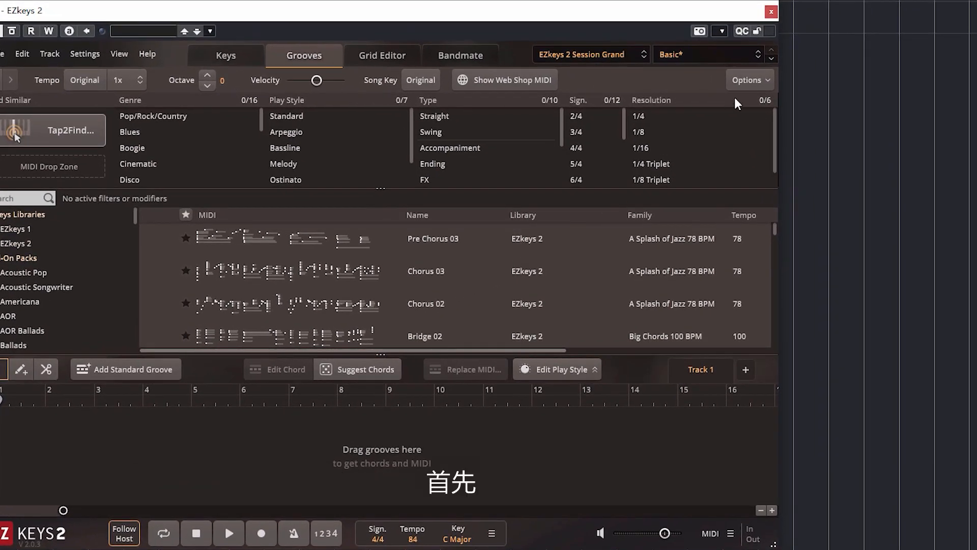
# - Examine the visibility options for filter and result columns, and look through the hidden columns of the groove list
pyautogui.click(748, 82)
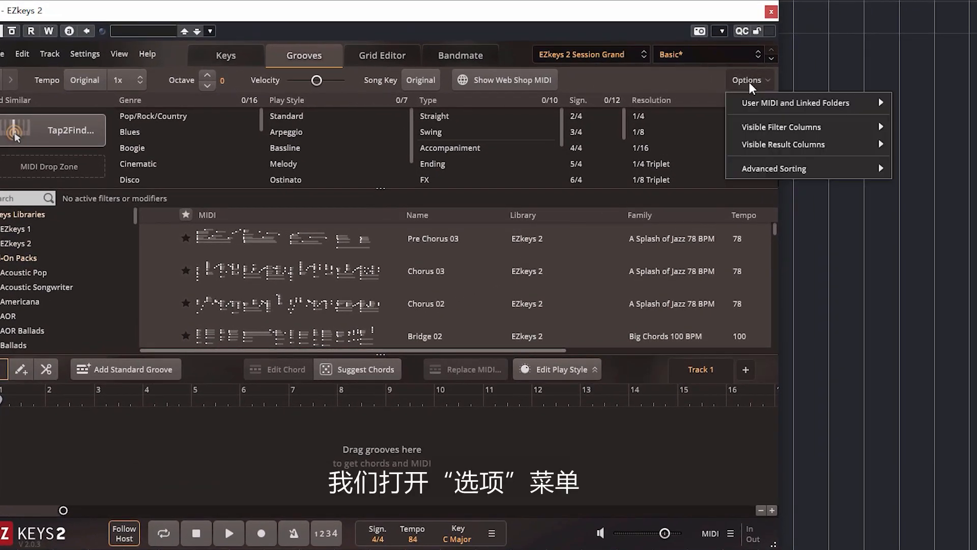
pyautogui.moveTo(752, 130)
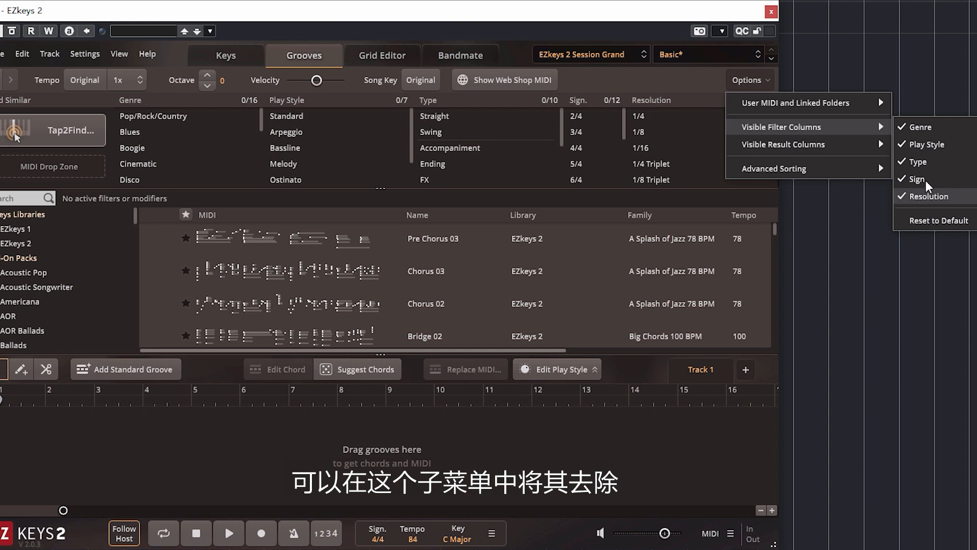
pyautogui.moveTo(851, 149)
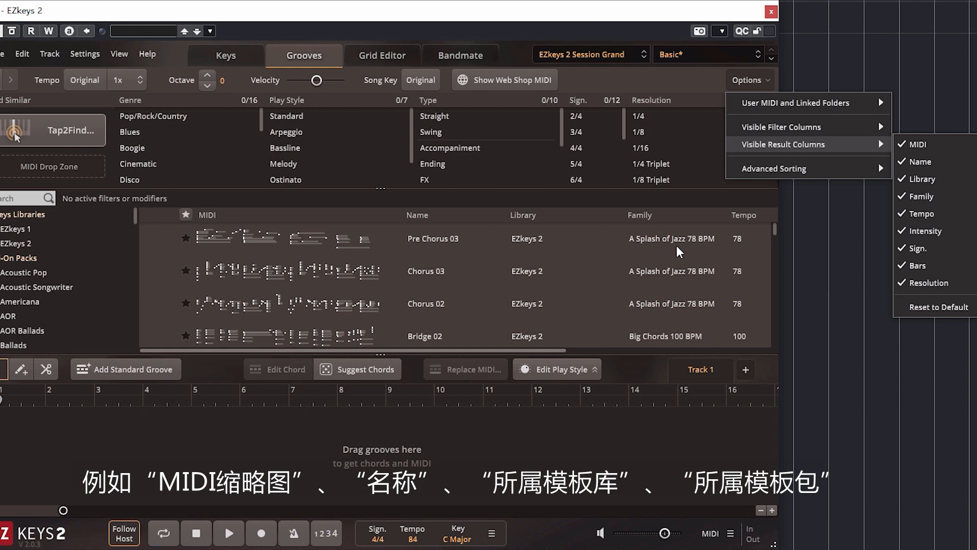
pyautogui.click(445, 351)
pyautogui.moveTo(446, 350); pyautogui.dragTo(656, 346)
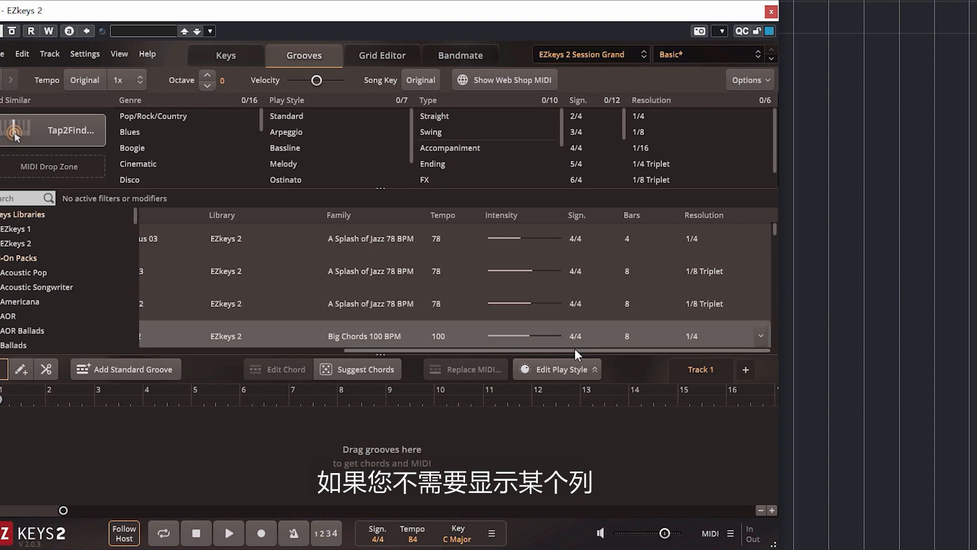
pyautogui.moveTo(572, 350); pyautogui.dragTo(346, 342)
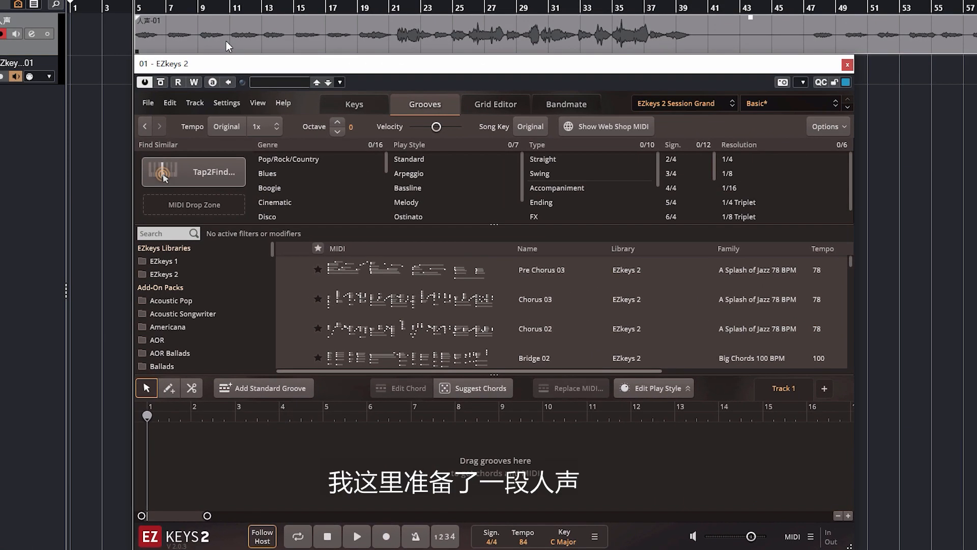
# - Play the vocal clip in the host project to hear its melody, and stop playback
pyautogui.click(227, 42)
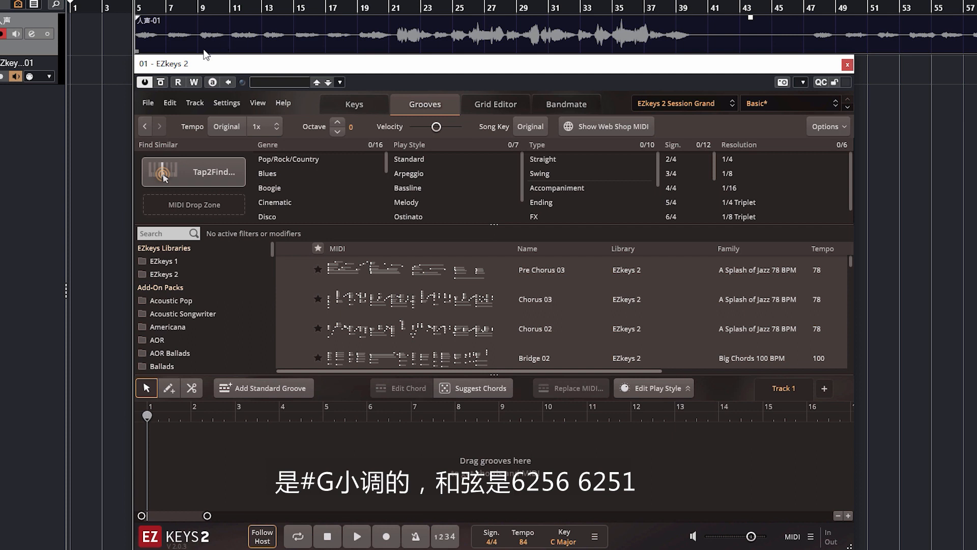
pyautogui.press('space')
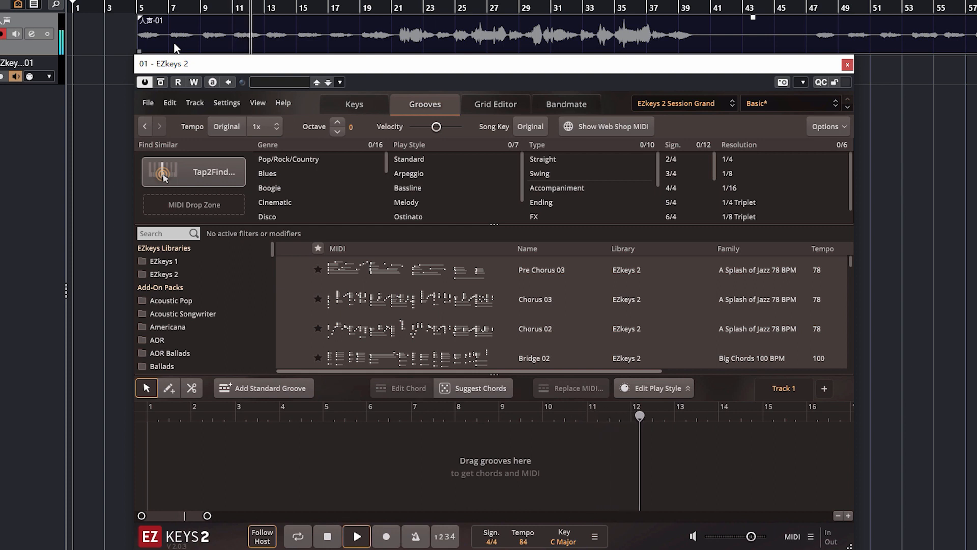
pyautogui.press('space')
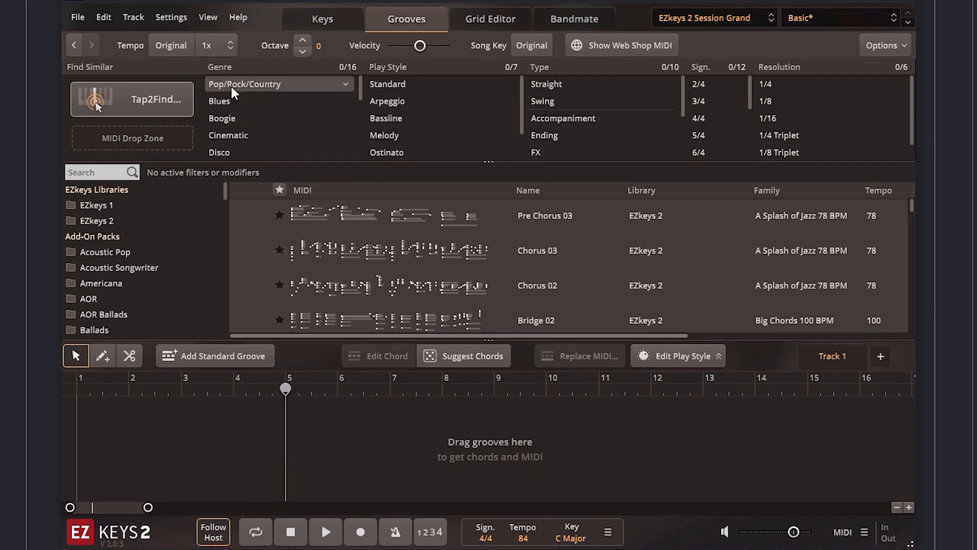
# - Filter the grooves by genre Pop/Rock/Country, play style Standard, type Accompaniment and time signature 4/4
pyautogui.click(230, 85)
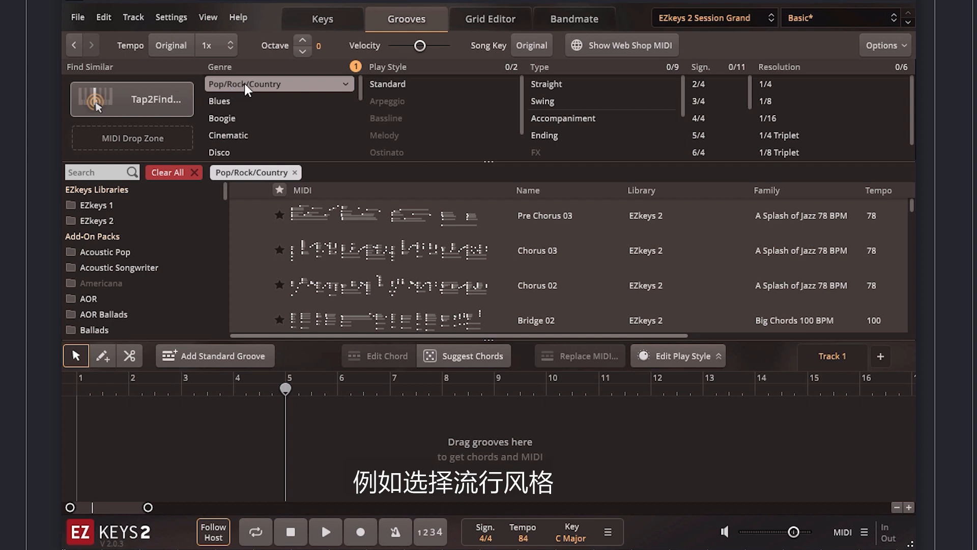
pyautogui.click(400, 83)
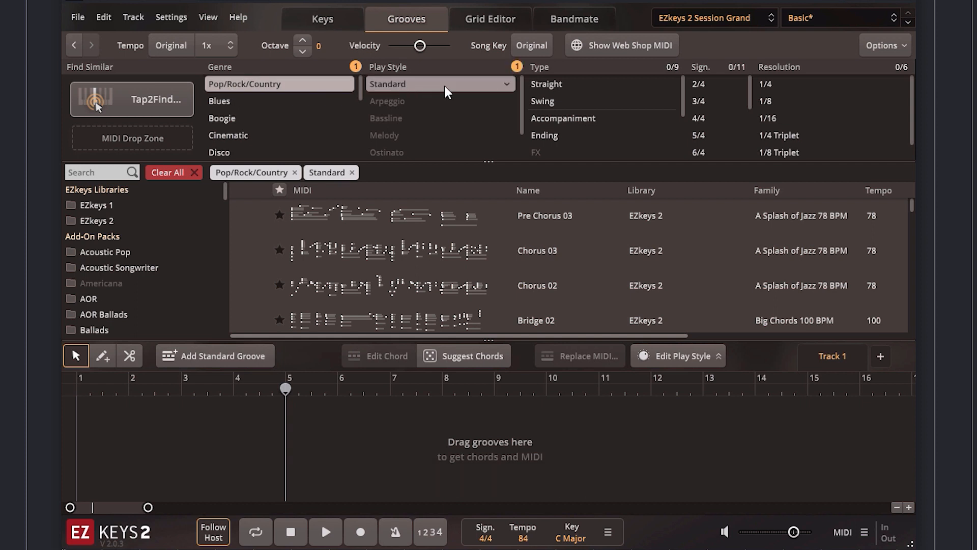
pyautogui.click(569, 117)
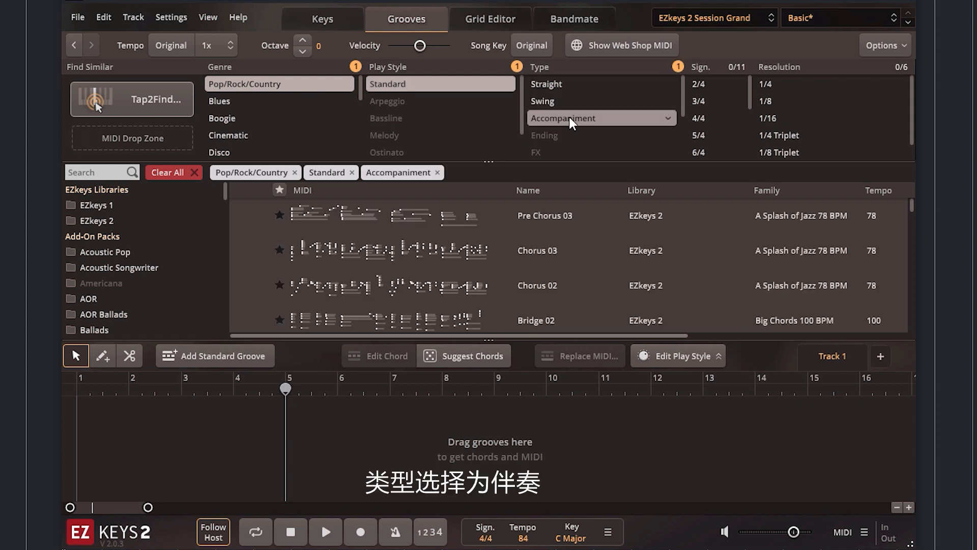
pyautogui.click(709, 119)
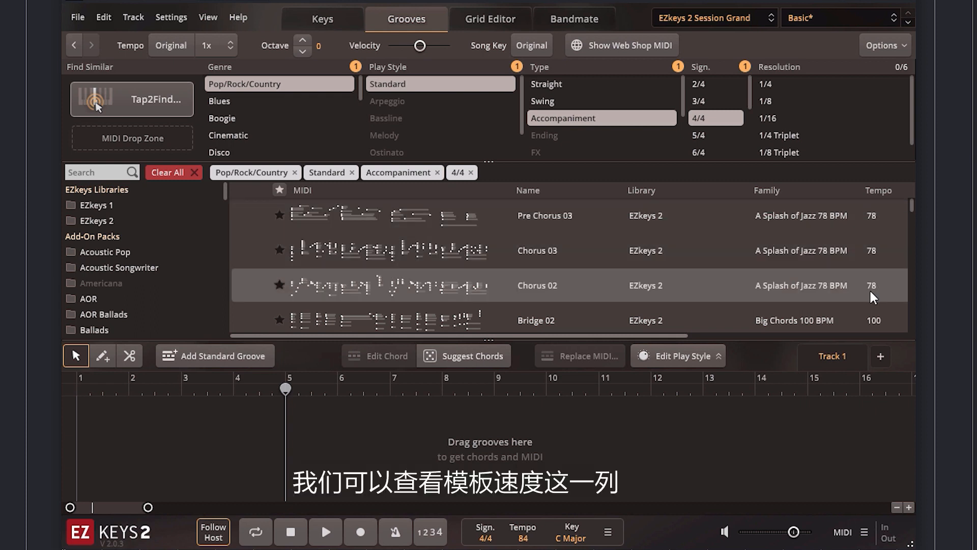
# - Sort the filtered grooves by tempo in ascending and descending order, and restore the default order
pyautogui.scroll(-8, 872, 290)
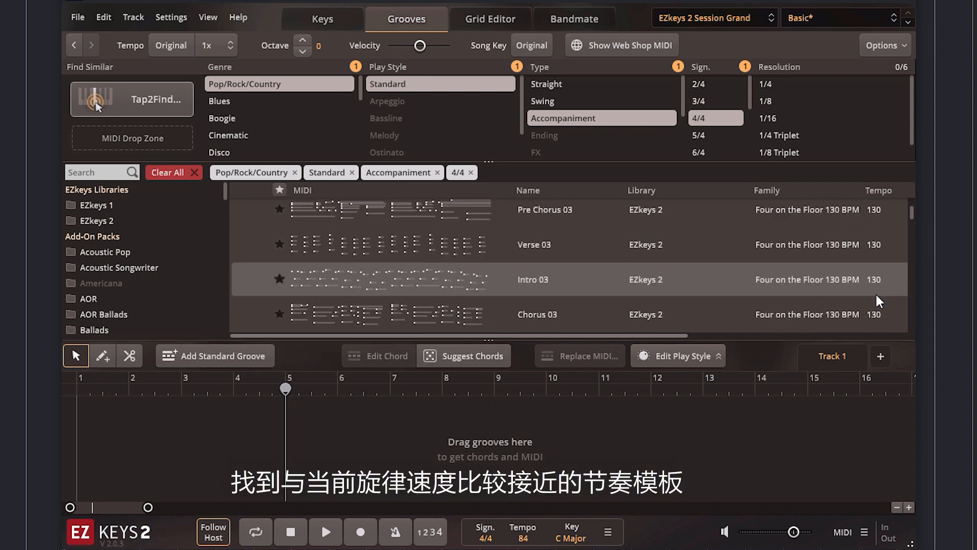
pyautogui.scroll(-4, 875, 292)
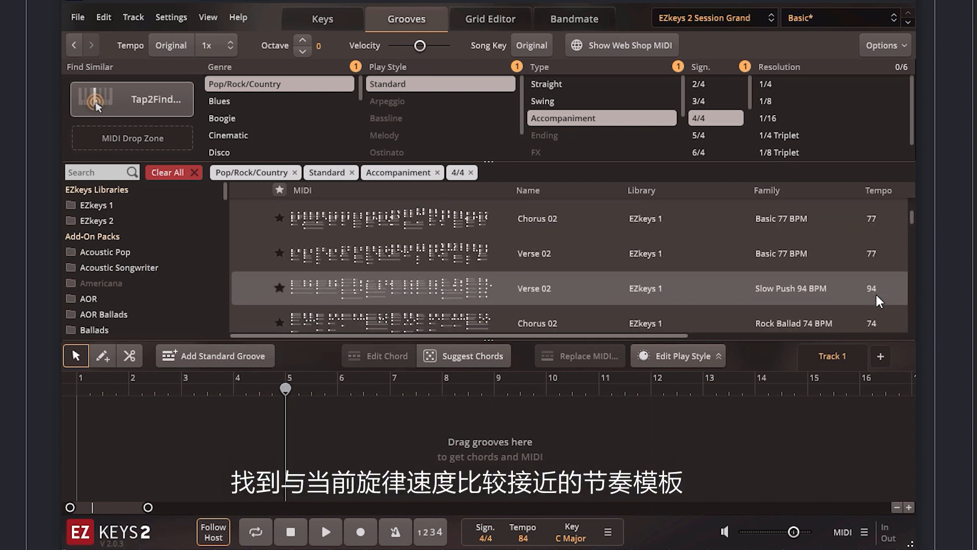
pyautogui.scroll(-3, 876, 292)
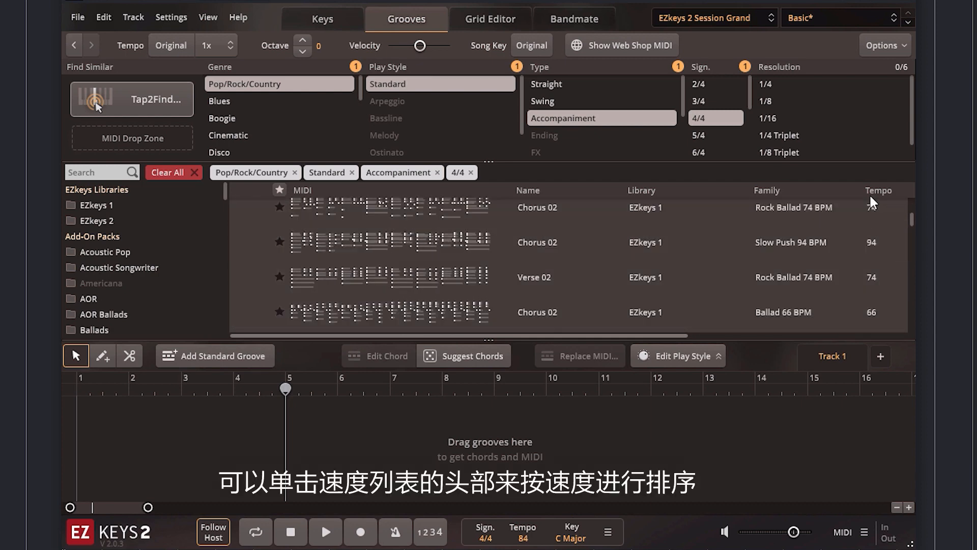
pyautogui.click(878, 191)
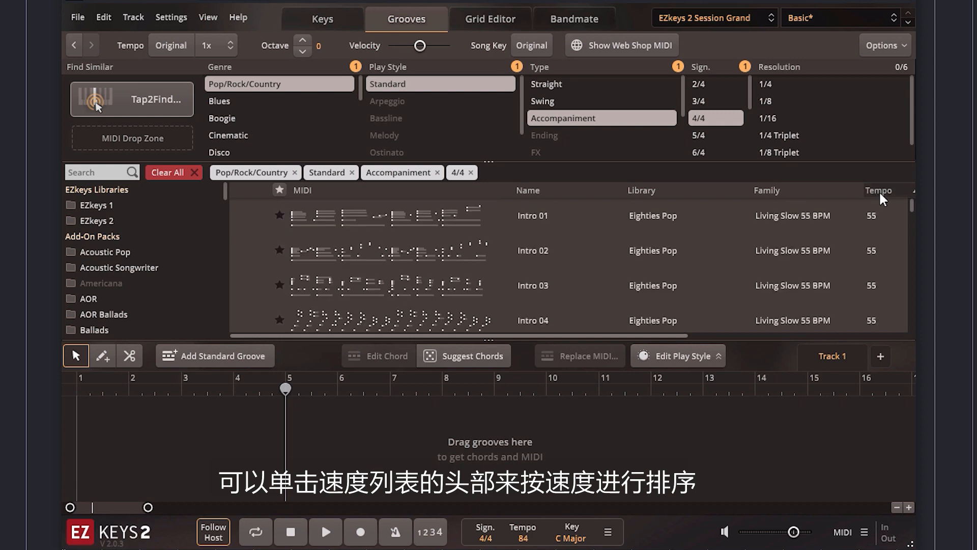
pyautogui.click(879, 190)
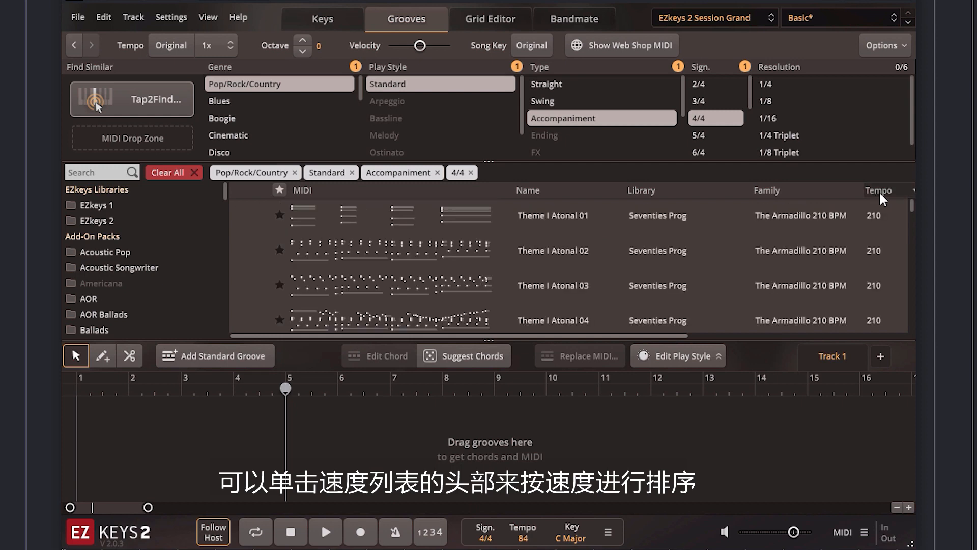
pyautogui.click(879, 190)
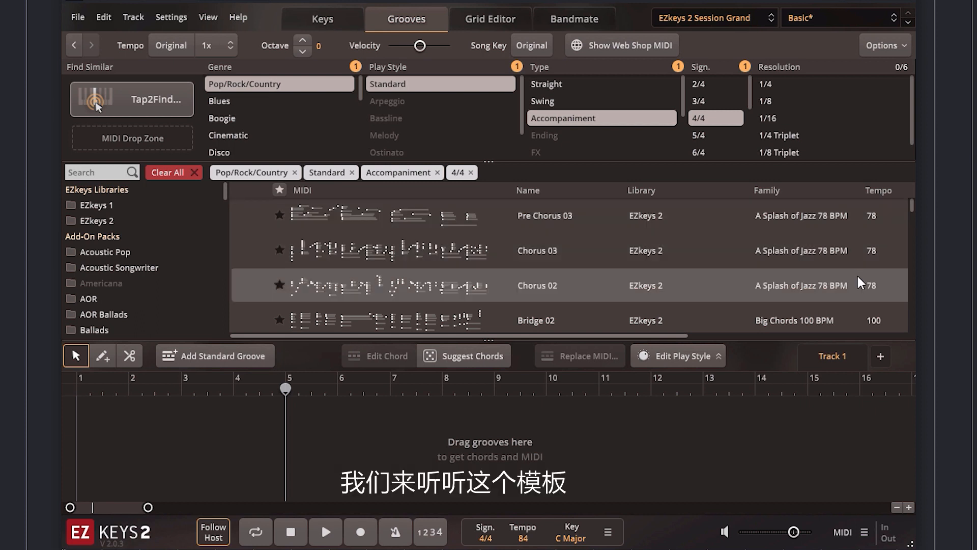
# - Audition Chorus 02 from A Splash of Jazz 78 BPM, and Bridge 02 and Chorus 02 from Big Chords 100 BPM
pyautogui.click(851, 280)
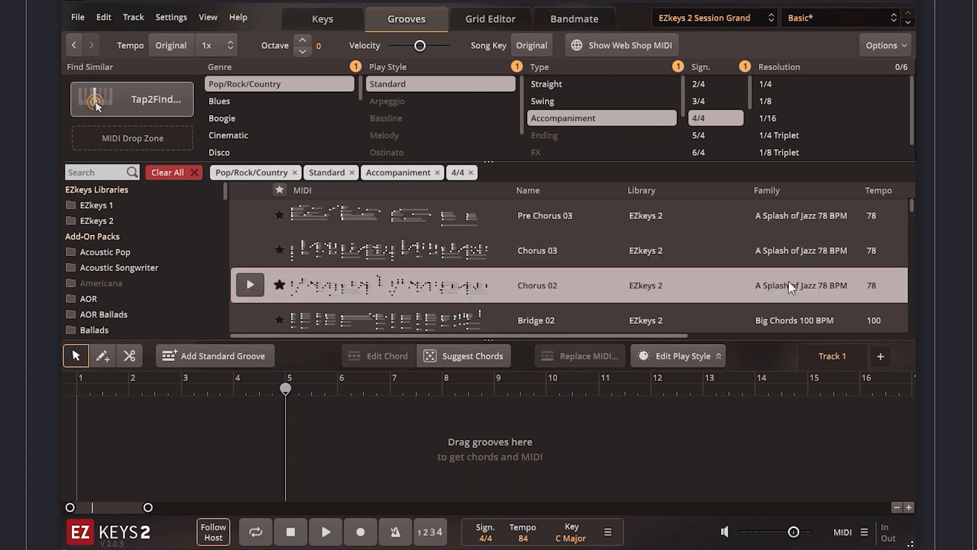
pyautogui.click(248, 288)
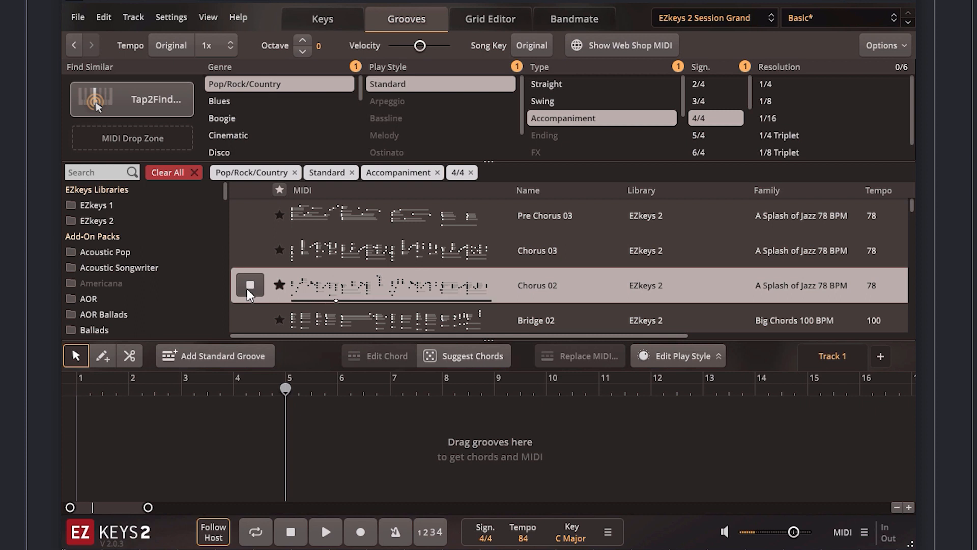
pyautogui.click(248, 288)
pyautogui.scroll(-1, 577, 315)
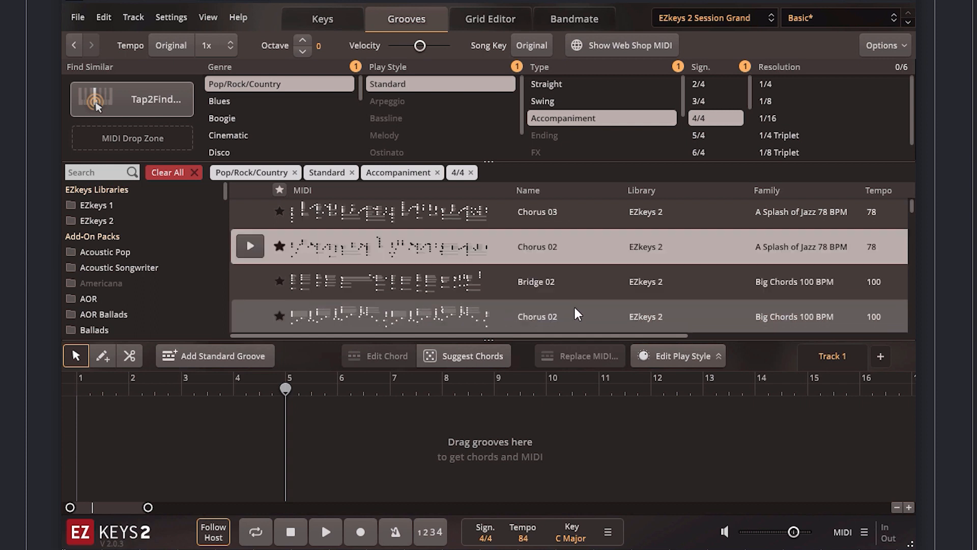
pyautogui.click(481, 287)
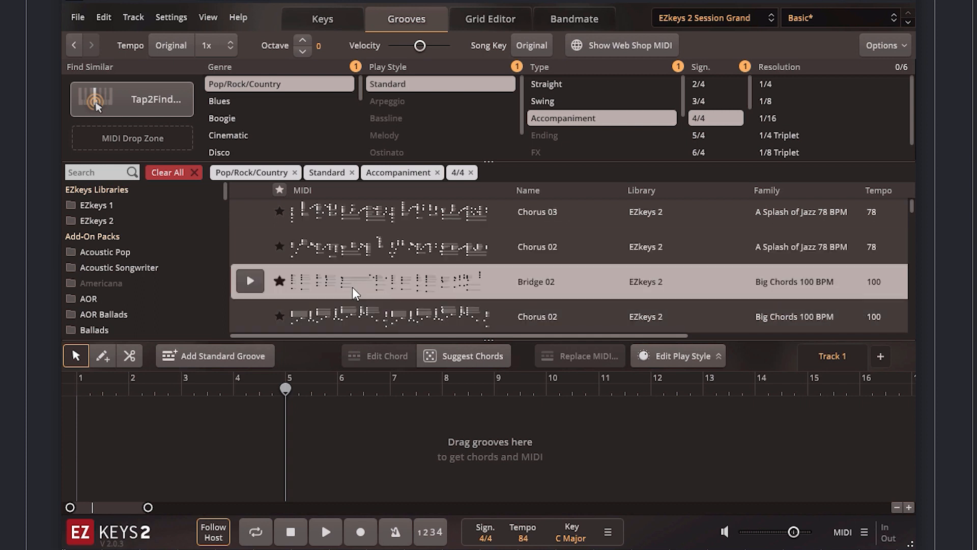
pyautogui.click(257, 285)
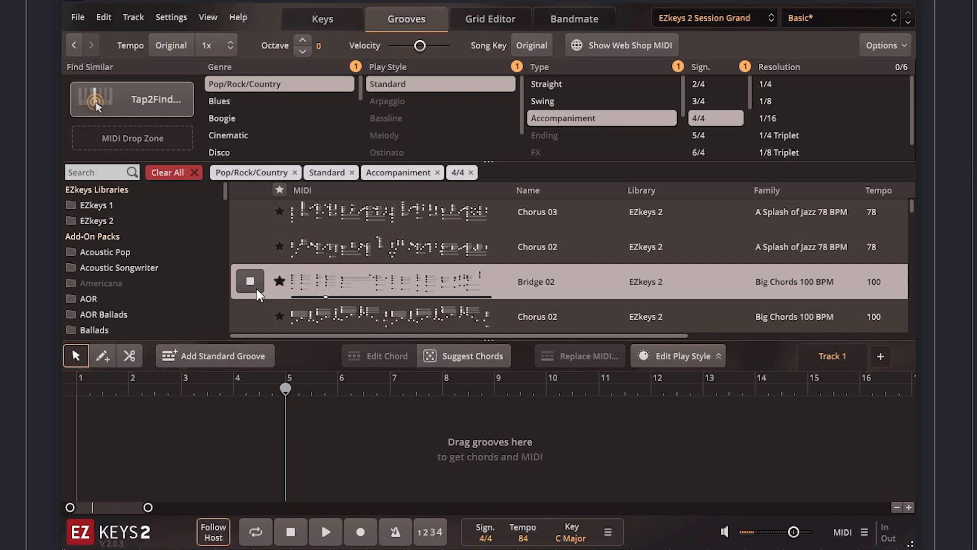
pyautogui.click(259, 320)
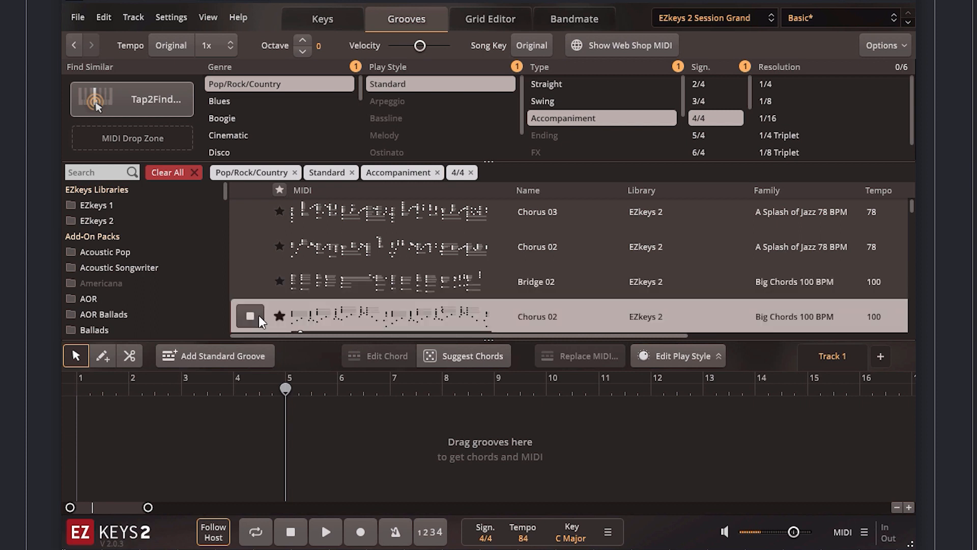
pyautogui.scroll(-2, 442, 317)
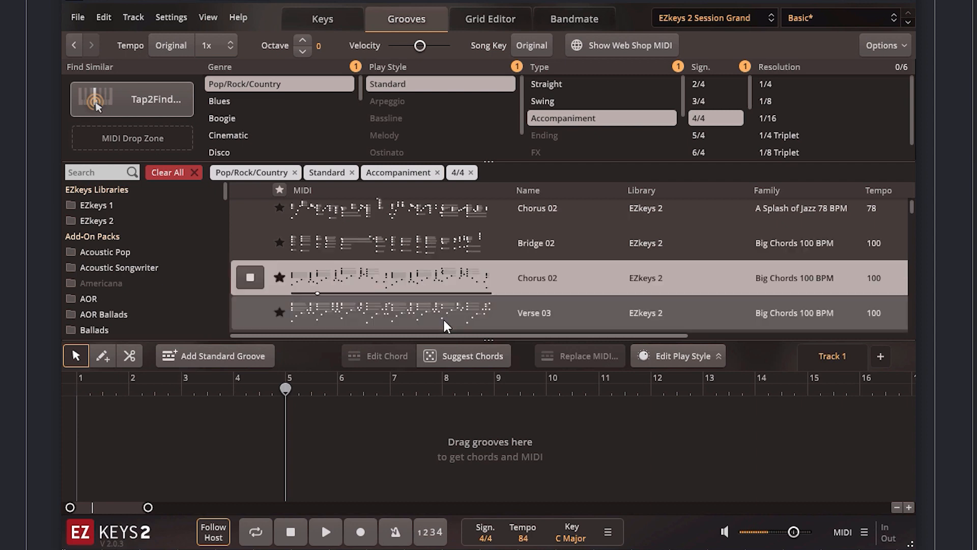
pyautogui.scroll(2, 443, 318)
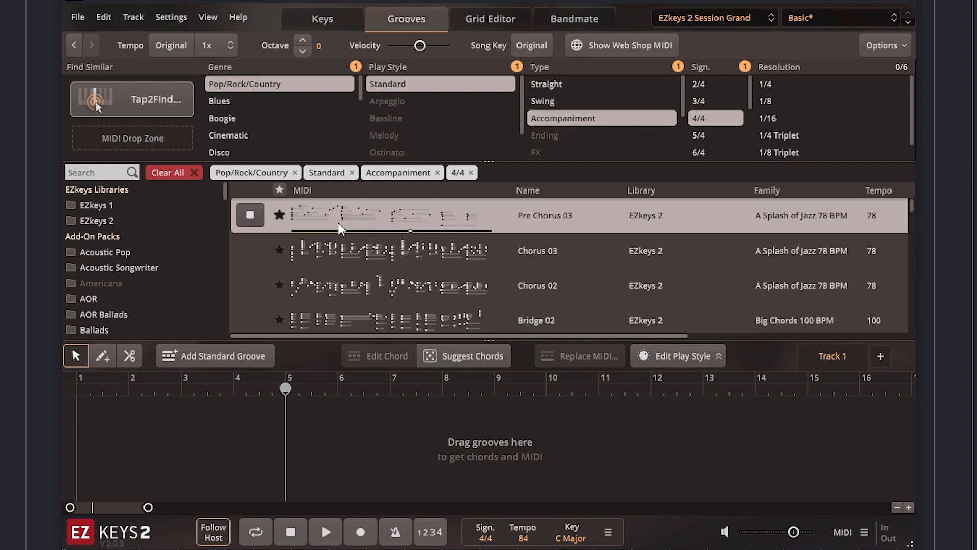
# - Compare by ear Pre Chorus 03, Chorus 03 and Chorus 02 from A Splash of Jazz with Bridge 02 and Chorus 02 from Big Chords
pyautogui.click(252, 217)
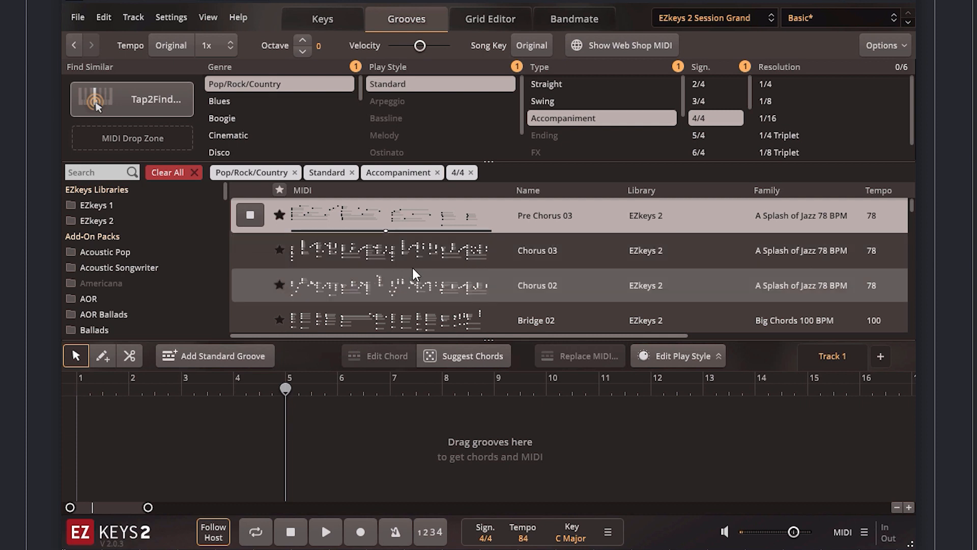
pyautogui.click(375, 258)
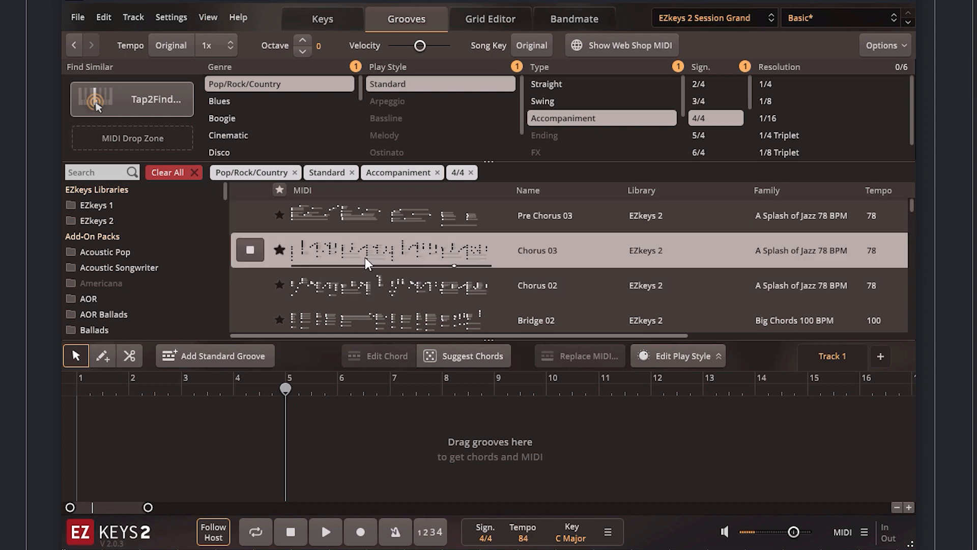
pyautogui.click(386, 295)
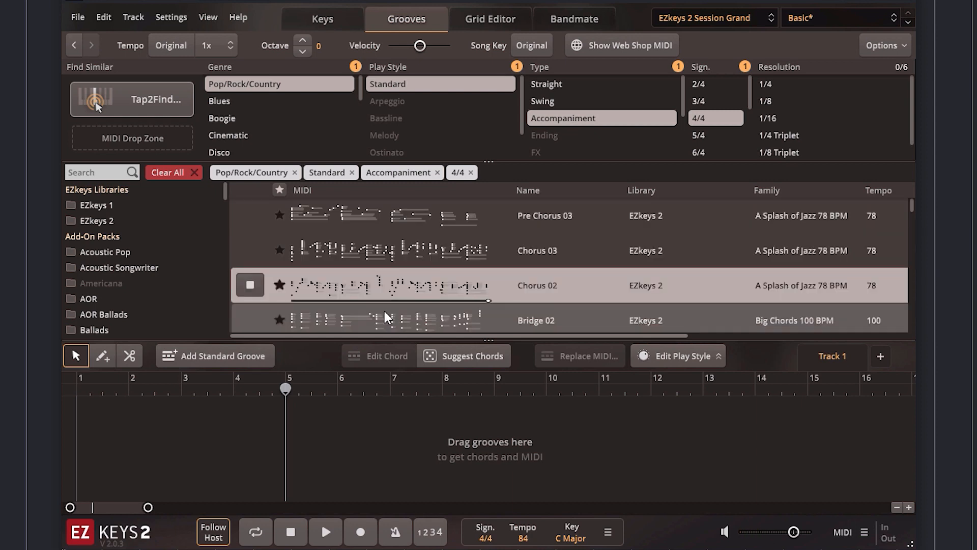
pyautogui.click(383, 311)
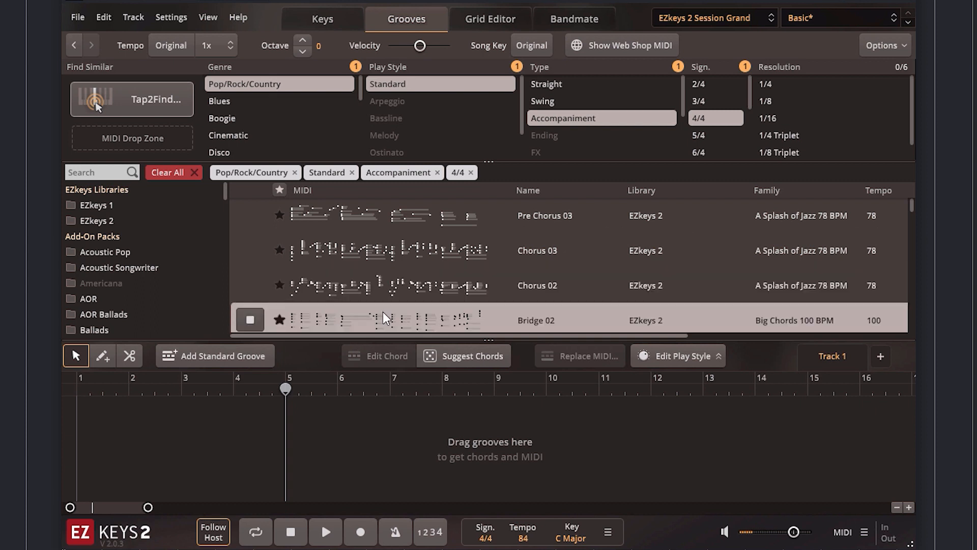
pyautogui.scroll(-1, 382, 312)
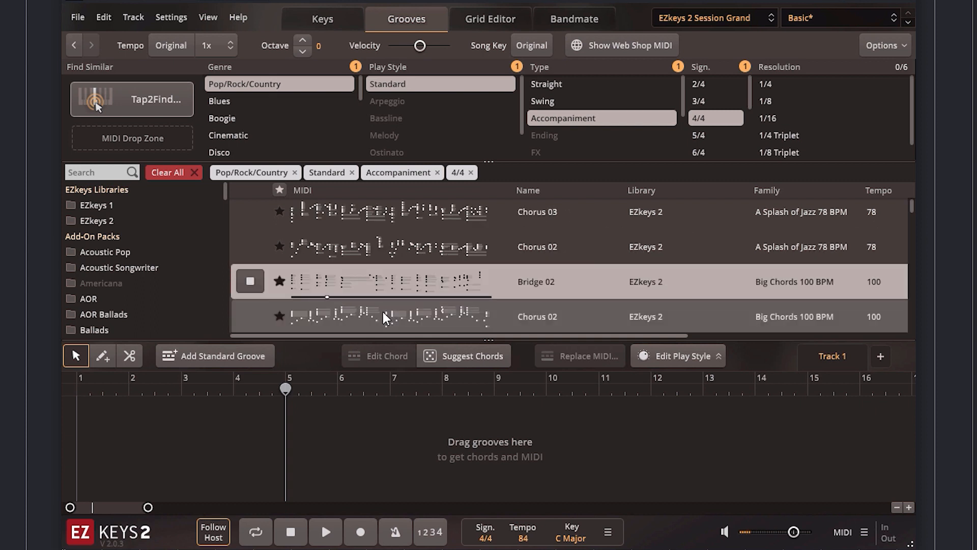
pyautogui.click(385, 317)
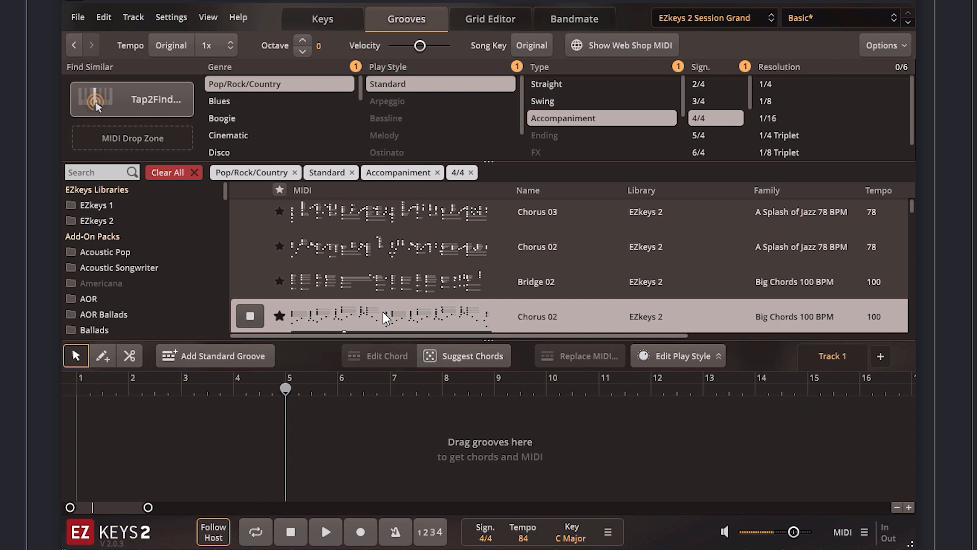
# - Audition Bridge 02 from Big Chords 100 BPM once more and mark it as a favourite
pyautogui.click(391, 287)
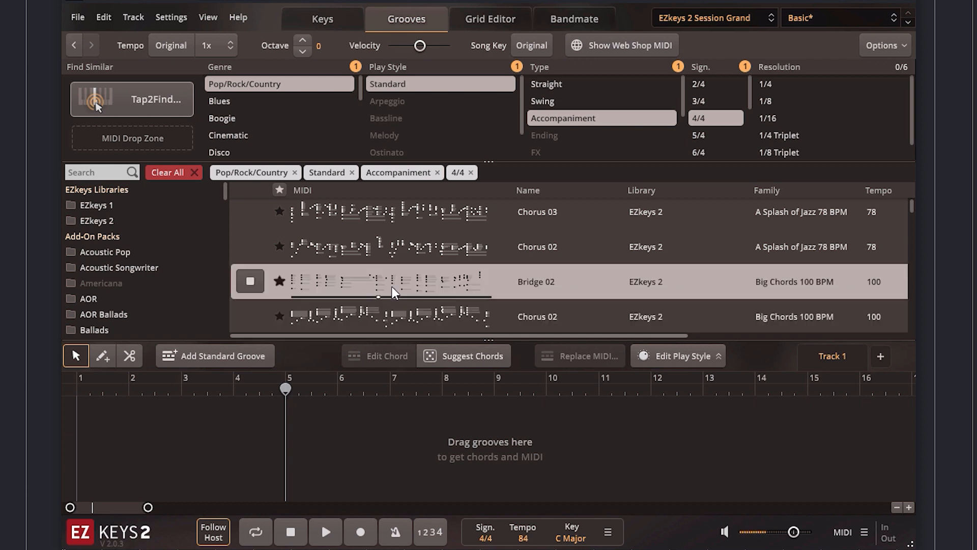
pyautogui.click(259, 287)
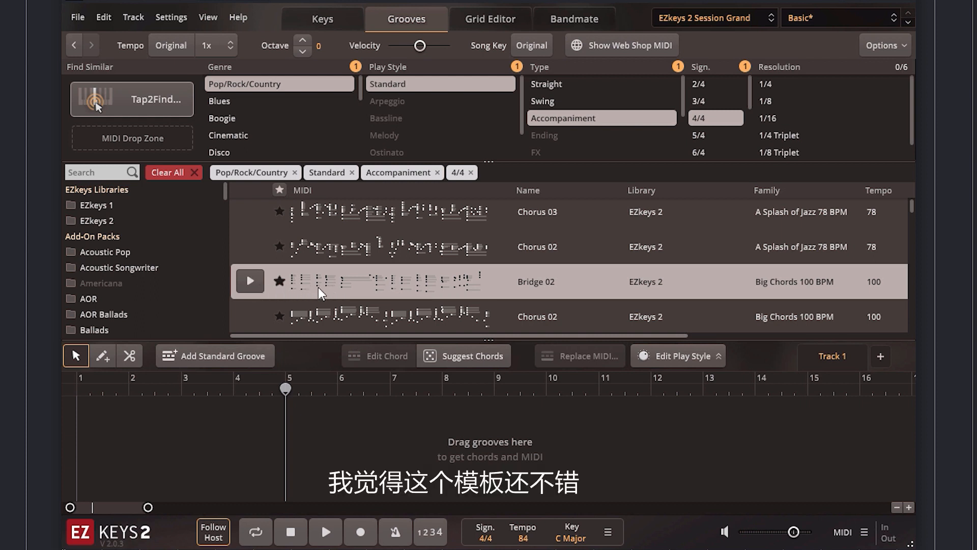
pyautogui.click(281, 284)
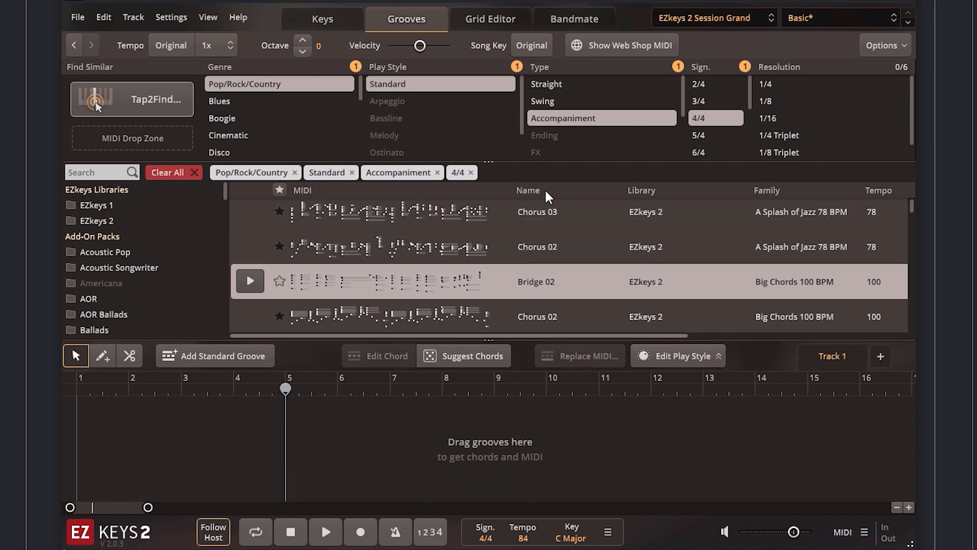
# - Remove the 4/4, Accompaniment, Standard and Pop/Rock/Country filters from the groove search one by one
pyautogui.moveTo(688, 194)
pyautogui.mouseDown()
pyautogui.moveTo(573, 192)
pyautogui.moveTo(677, 198)
pyautogui.mouseUp()
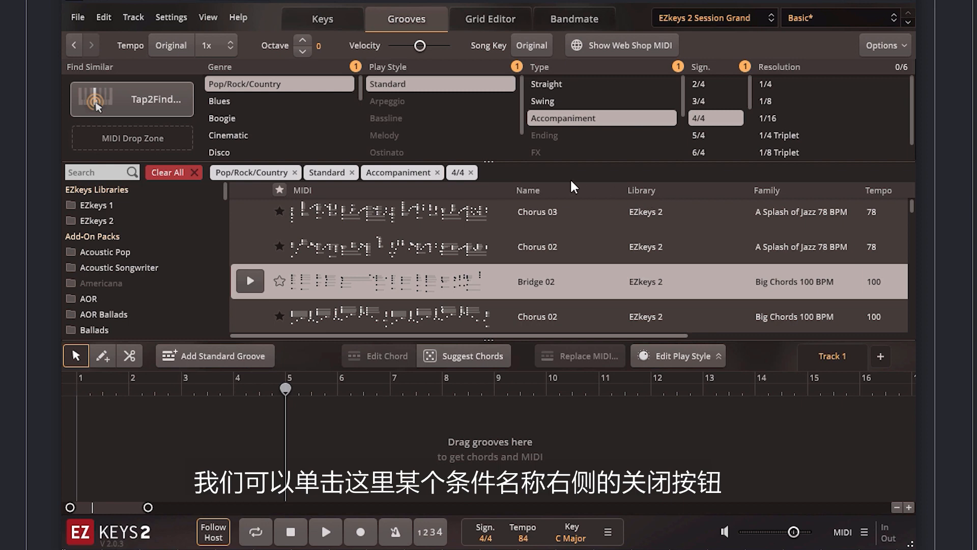
pyautogui.click(470, 173)
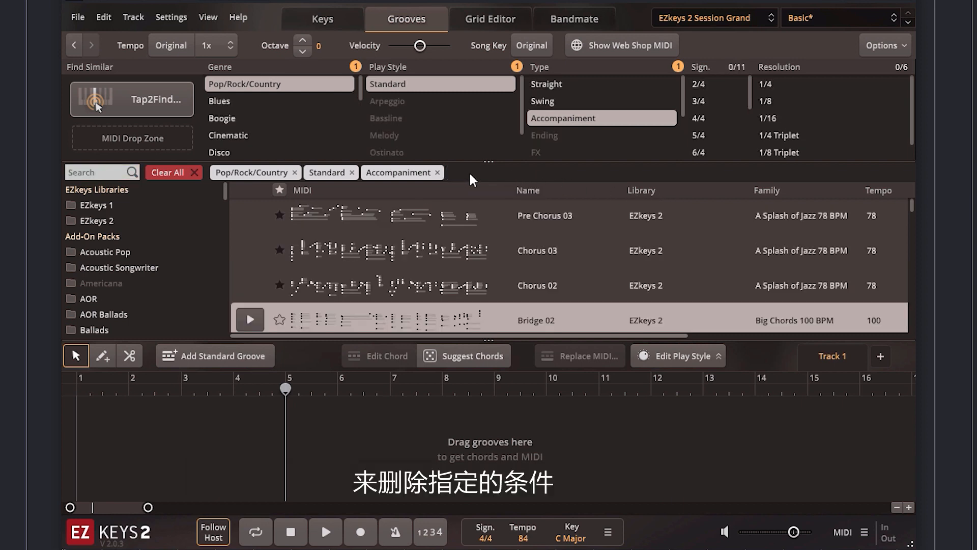
pyautogui.click(438, 173)
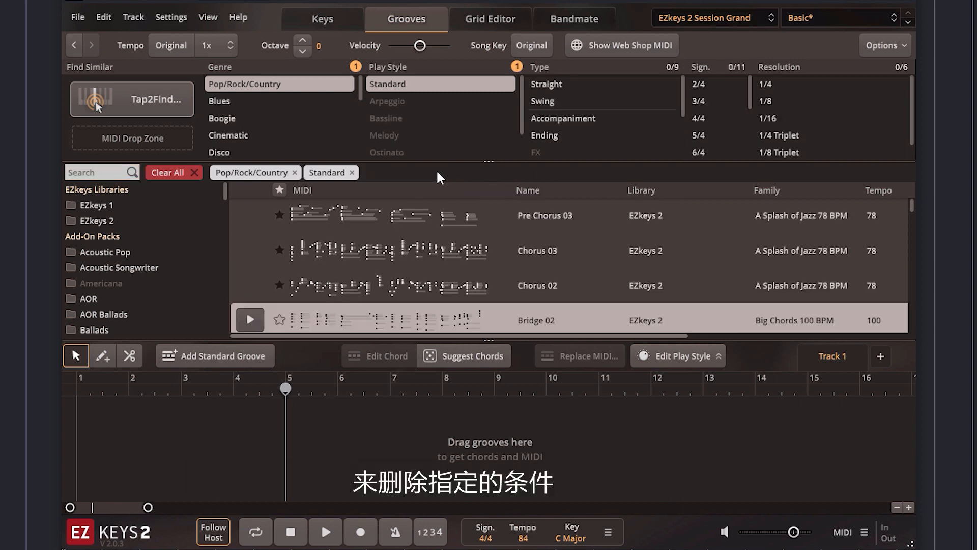
pyautogui.click(352, 173)
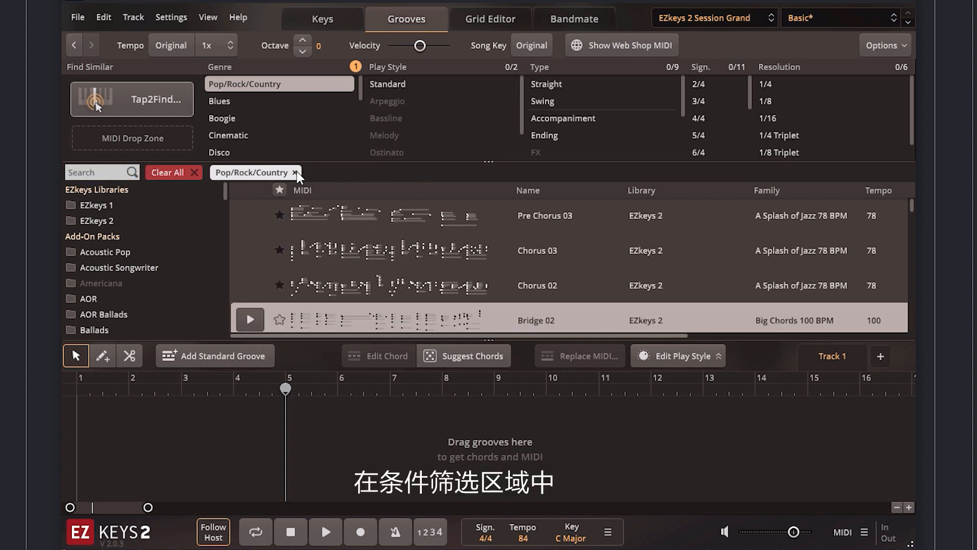
pyautogui.click(355, 66)
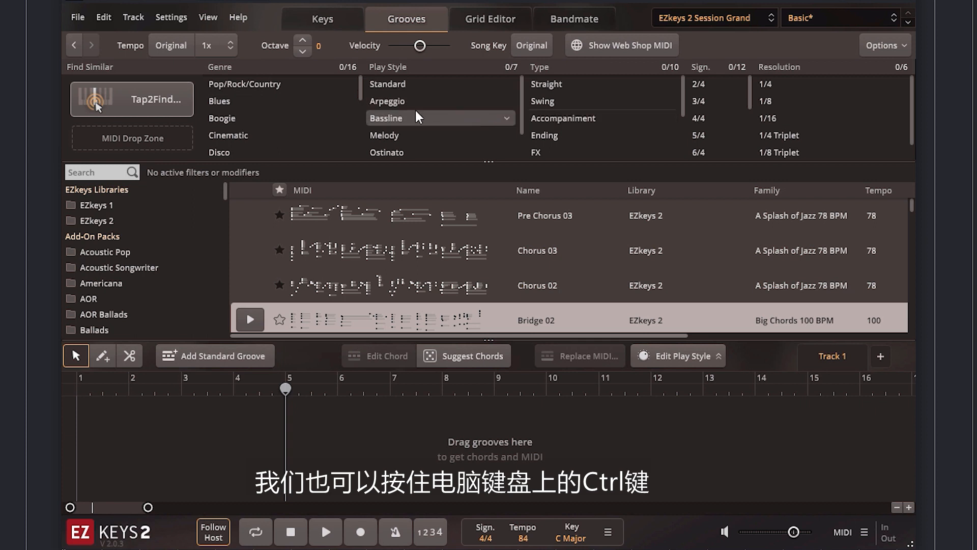
# - Filter the grooves by both the Pop/Rock/Country and Blues genres, and exclude the Straight type
pyautogui.click(252, 86)
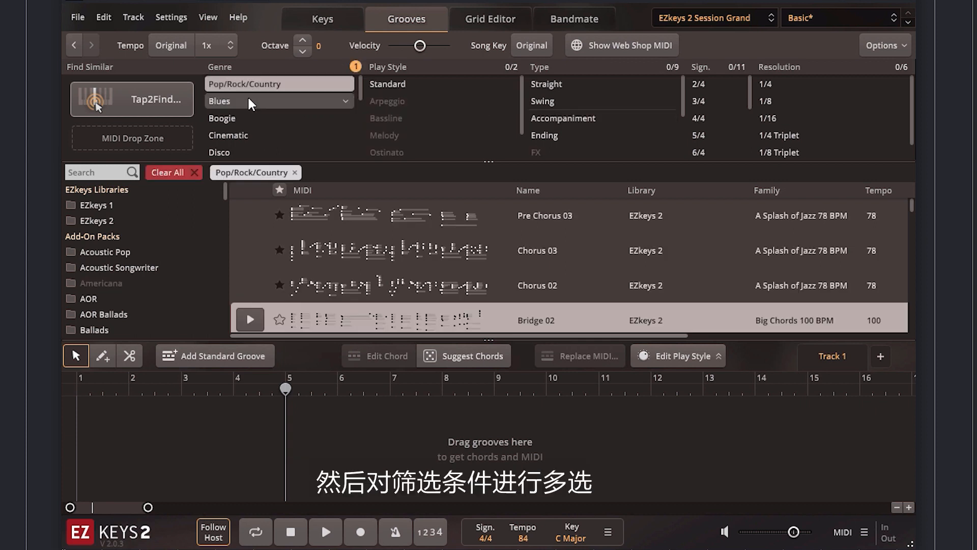
pyautogui.click(249, 101)
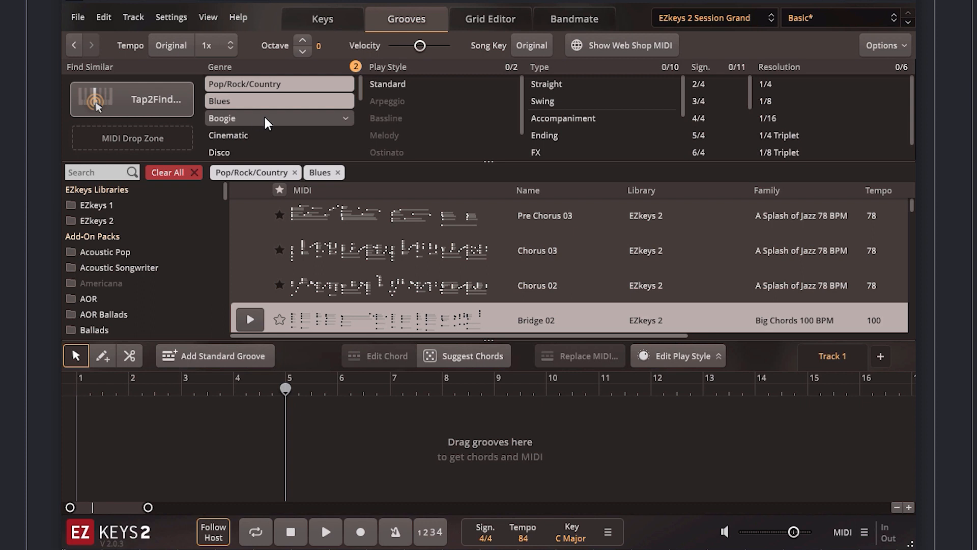
pyautogui.rightClick(554, 83)
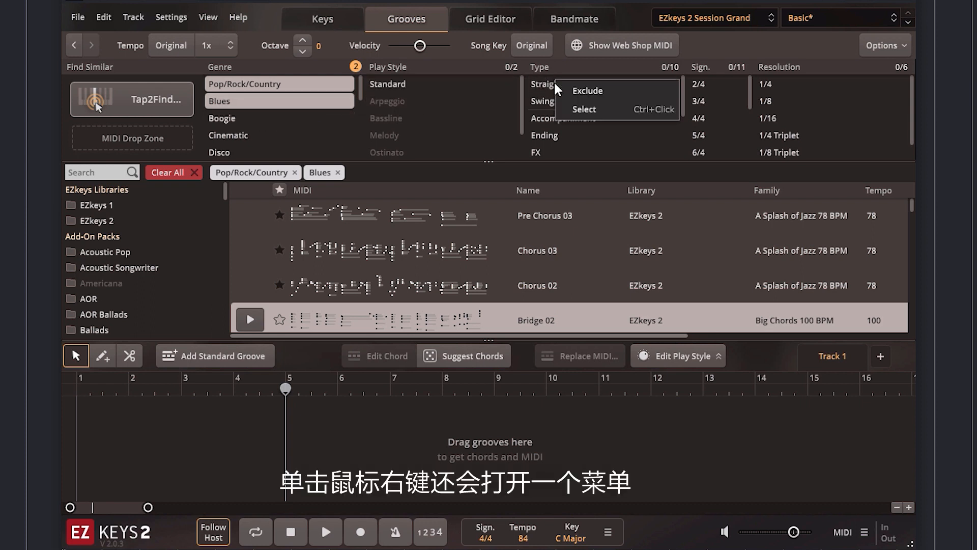
pyautogui.click(592, 94)
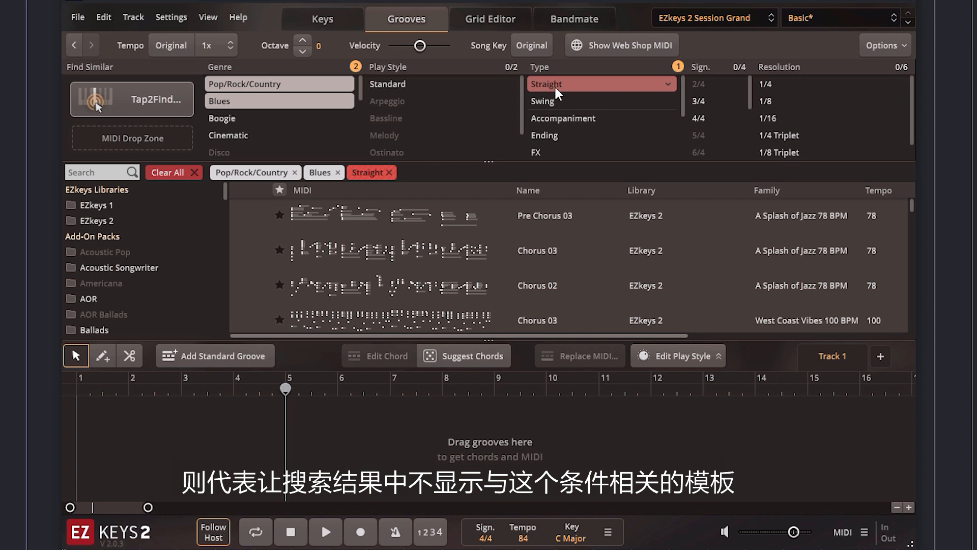
# - Add Accompaniment to the type filter and deselect it again
pyautogui.click(553, 117)
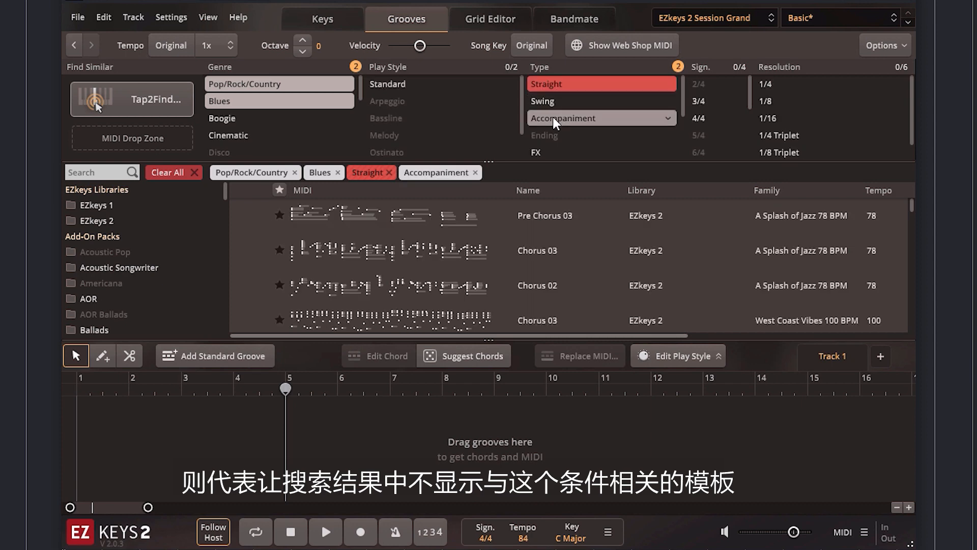
pyautogui.rightClick(553, 118)
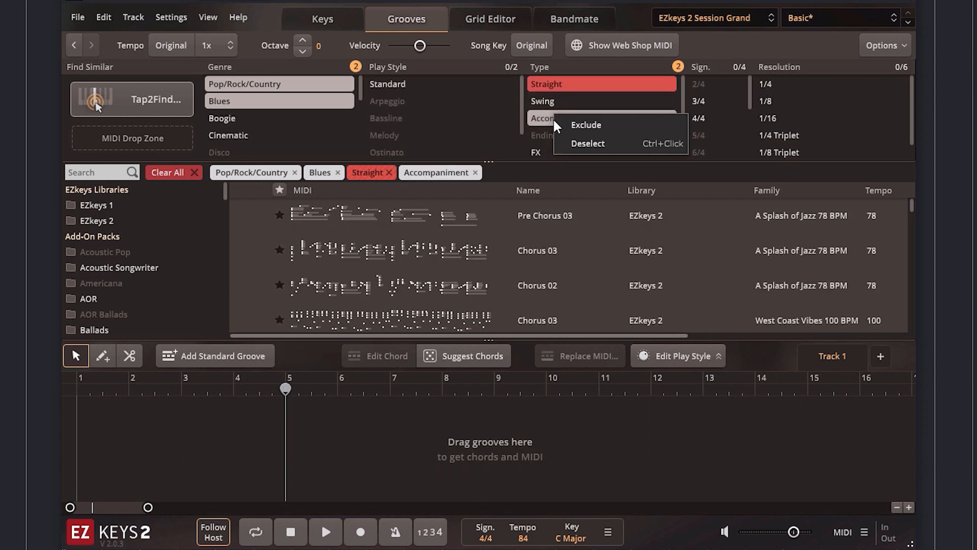
pyautogui.click(596, 145)
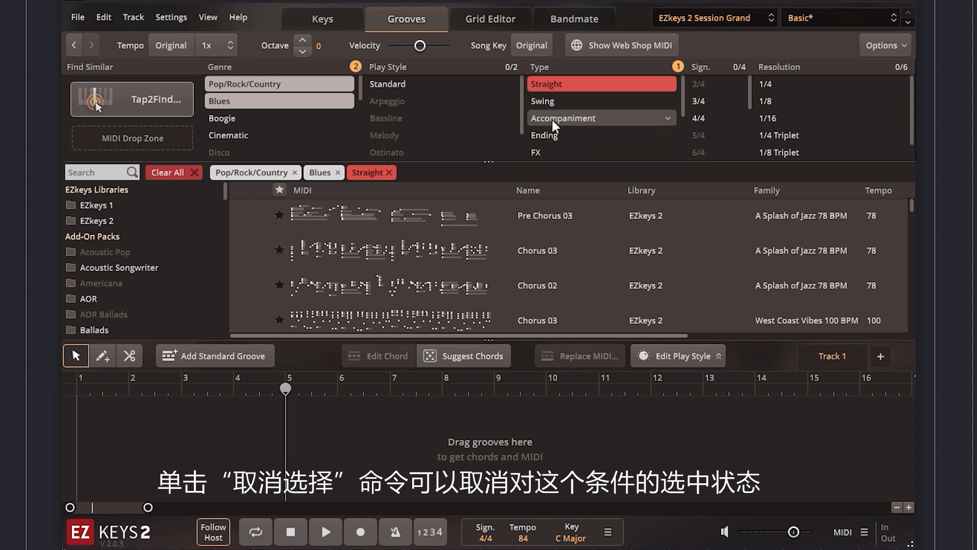
# - Remove the Straight exclusion and all remaining filters, and search the grooves for the keyword "pop"
pyautogui.click(389, 172)
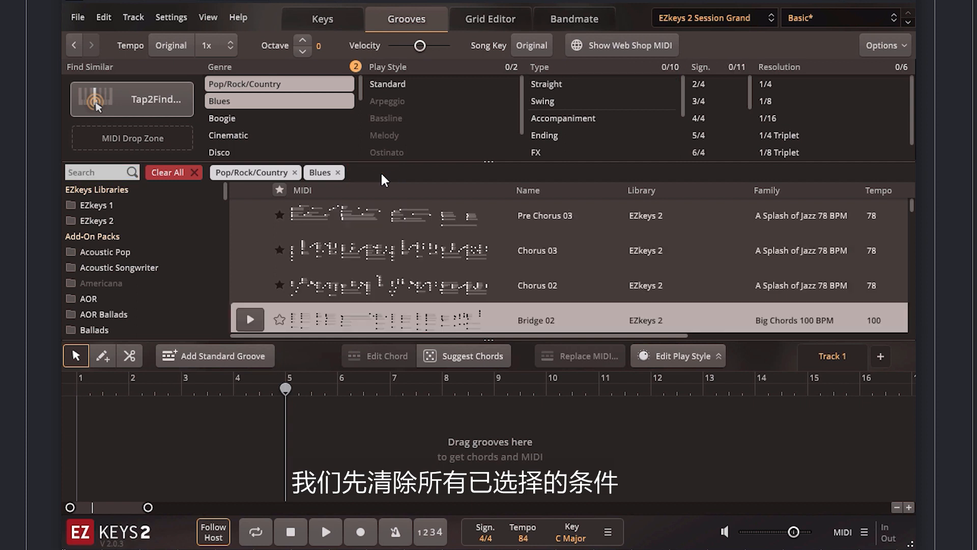
pyautogui.click(195, 173)
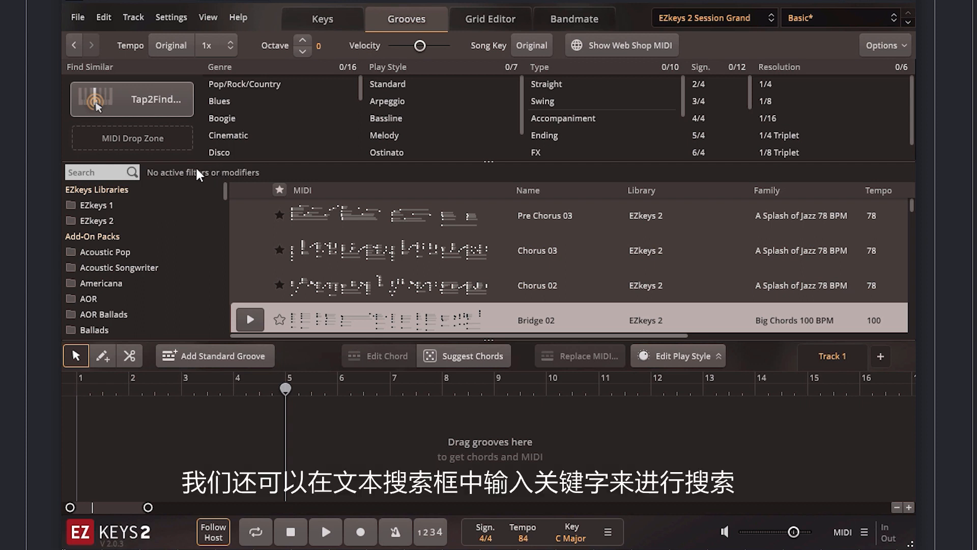
pyautogui.click(99, 173)
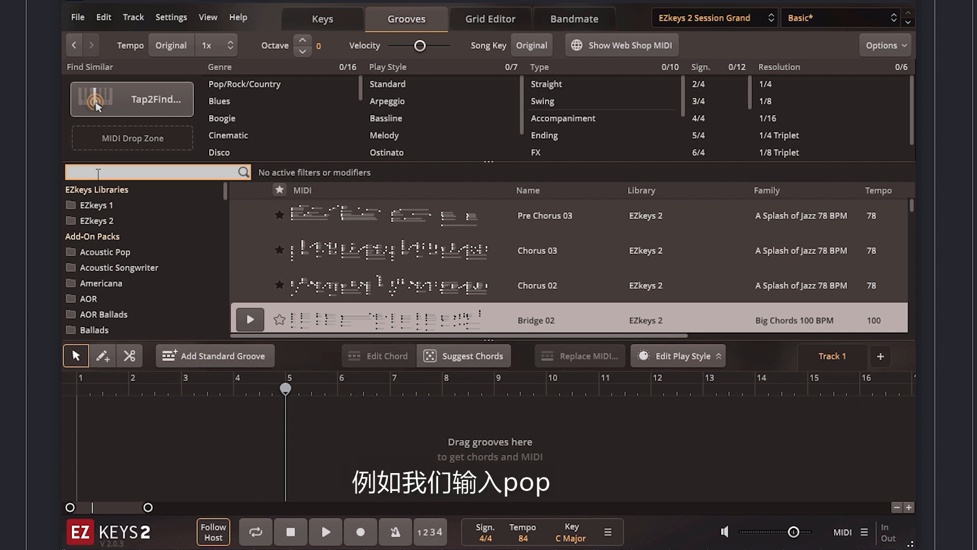
pyautogui.write('pop')
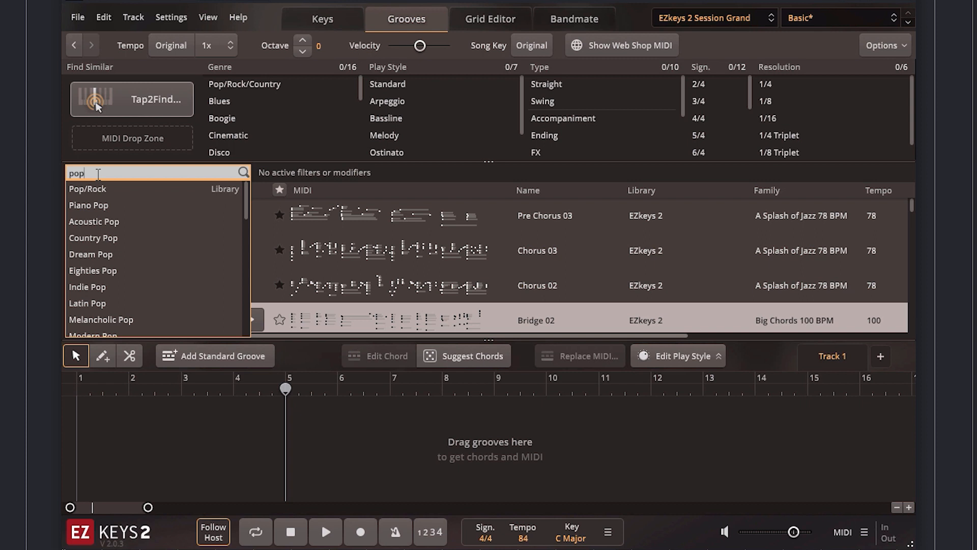
pyautogui.press('Return')
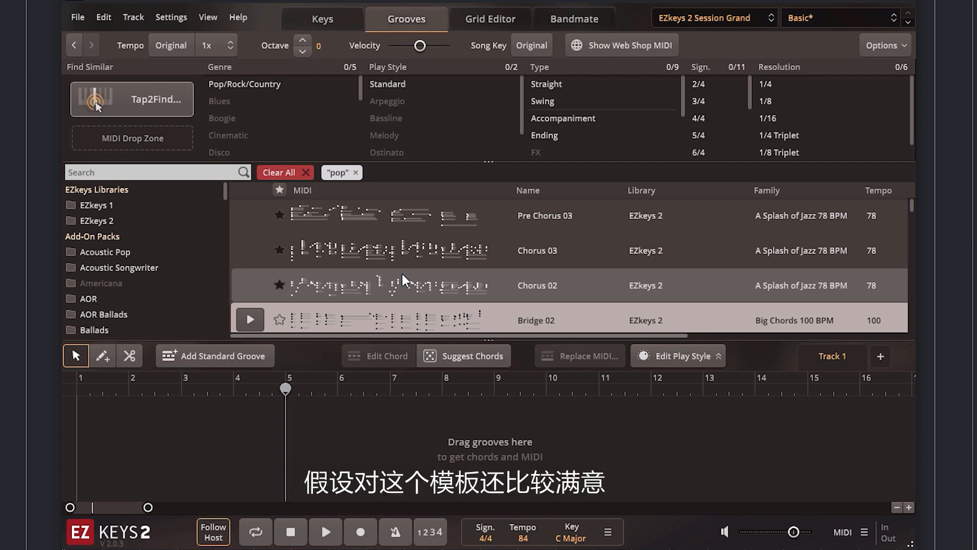
# - Show grooves similar to Chorus 02 from A Splash of Jazz 78 BPM and look through the list
pyautogui.click(322, 296)
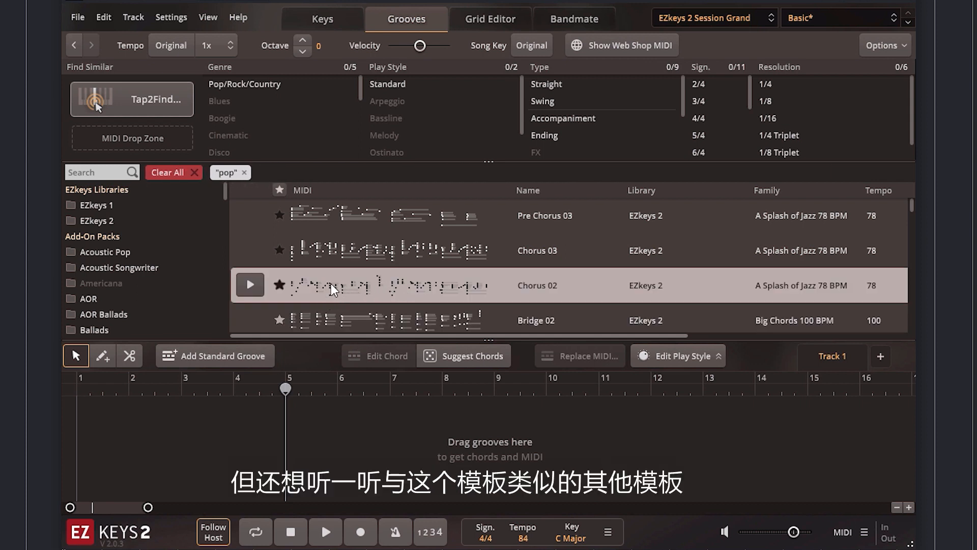
pyautogui.rightClick(363, 283)
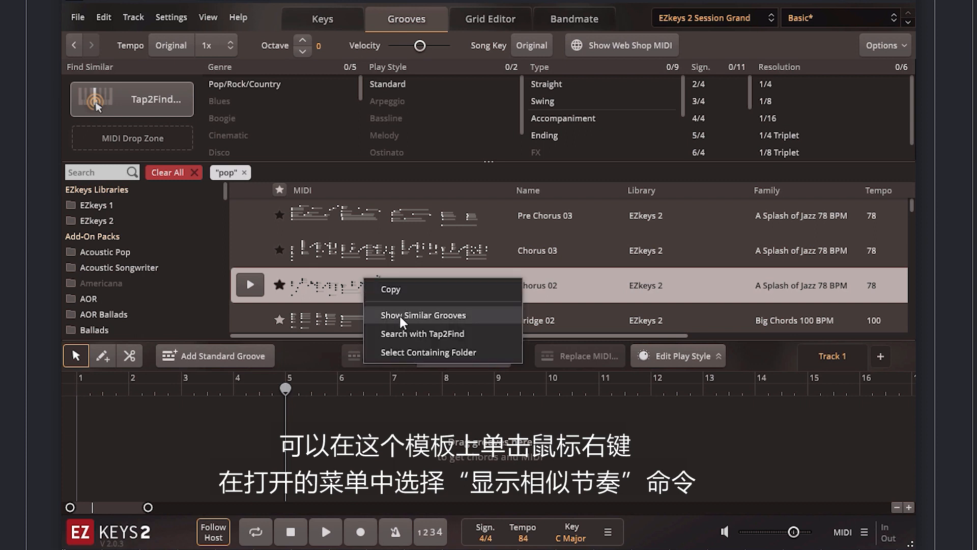
pyautogui.click(451, 316)
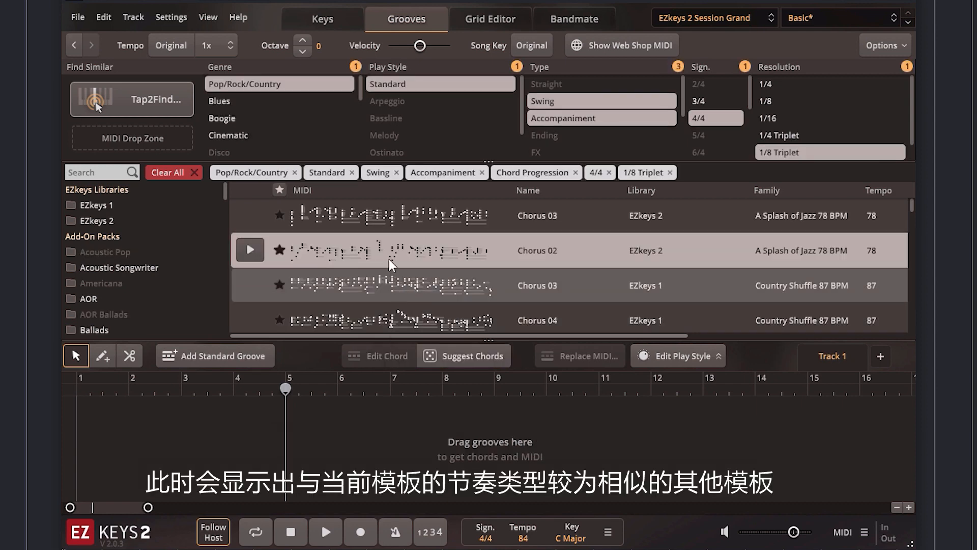
pyautogui.scroll(-5, 392, 303)
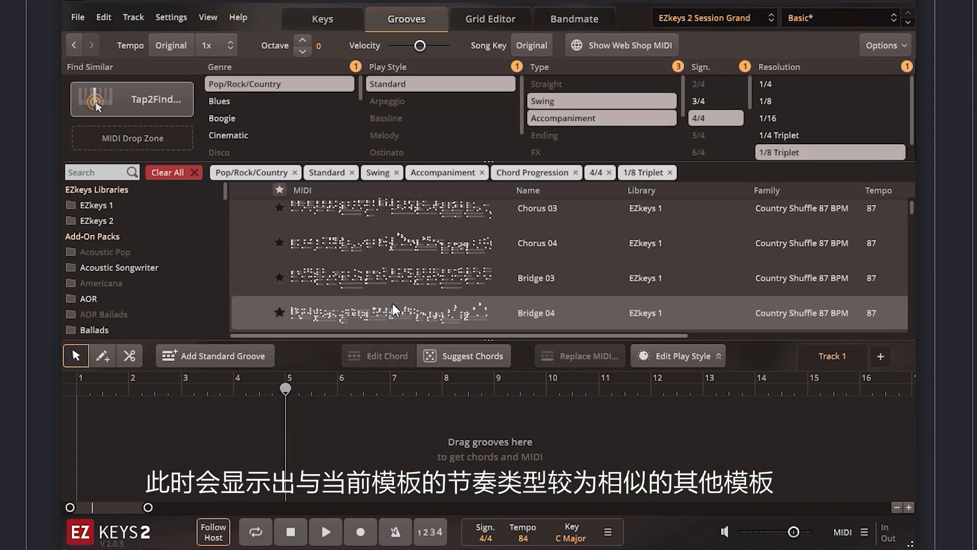
pyautogui.scroll(-1, 402, 262)
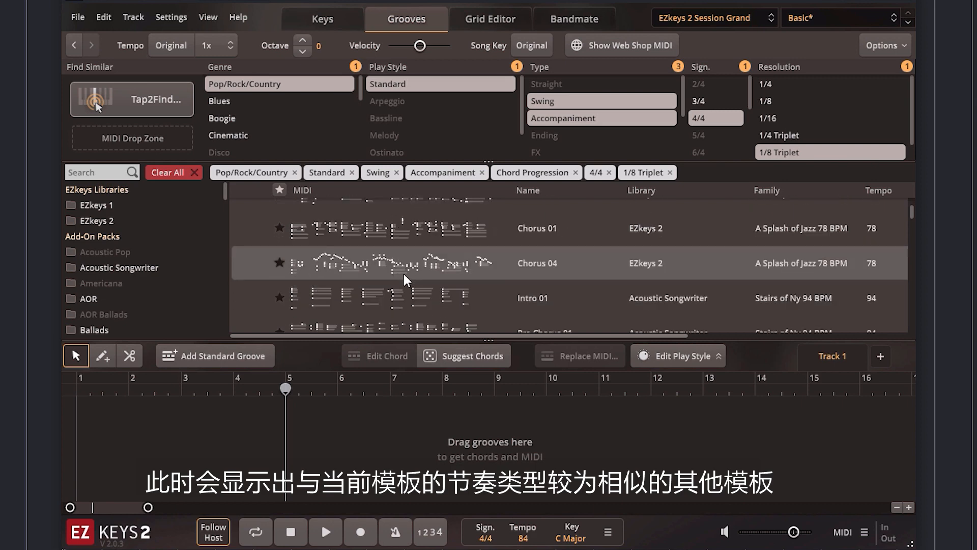
pyautogui.scroll(6, 402, 283)
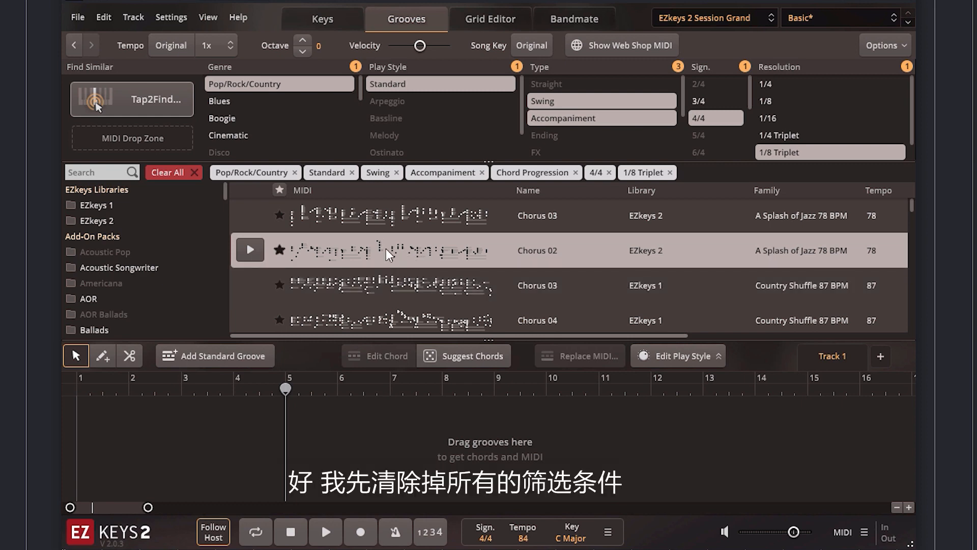
# - Clear all filters and browse the EZkeys 2 library to the Straight 4/4 arpeggios, Arpeggios 2 85 BPM Variations folder
pyautogui.click(195, 173)
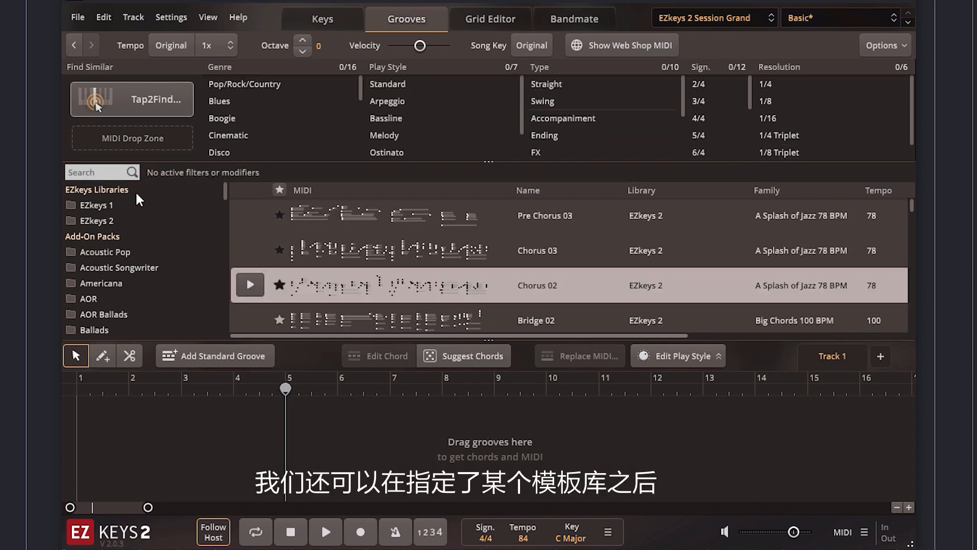
pyautogui.click(113, 221)
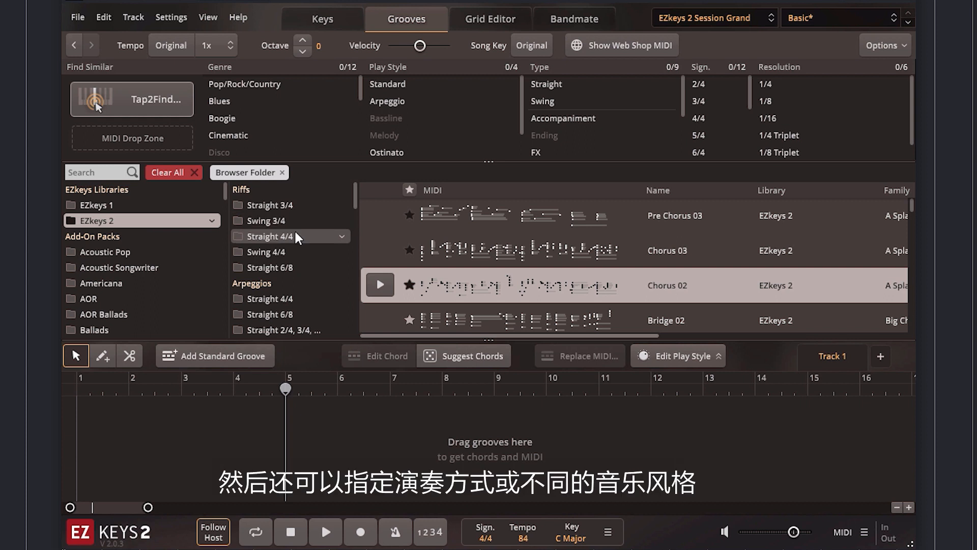
pyautogui.scroll(-5, 296, 245)
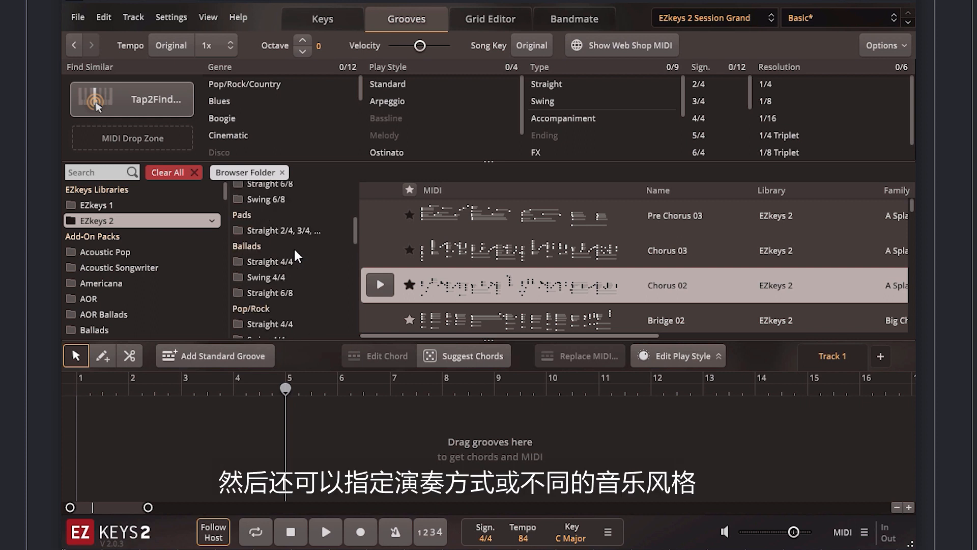
pyautogui.scroll(5, 294, 247)
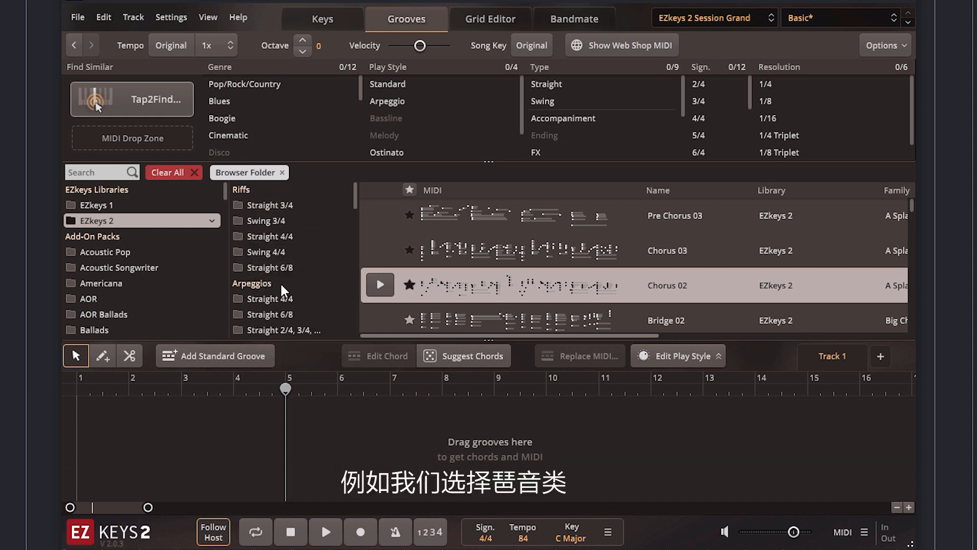
pyautogui.click(281, 299)
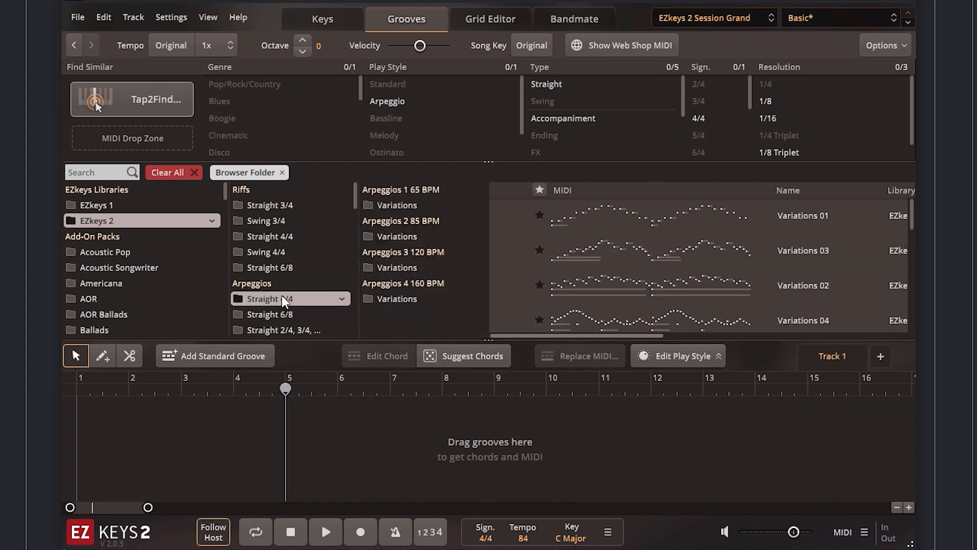
pyautogui.click(396, 233)
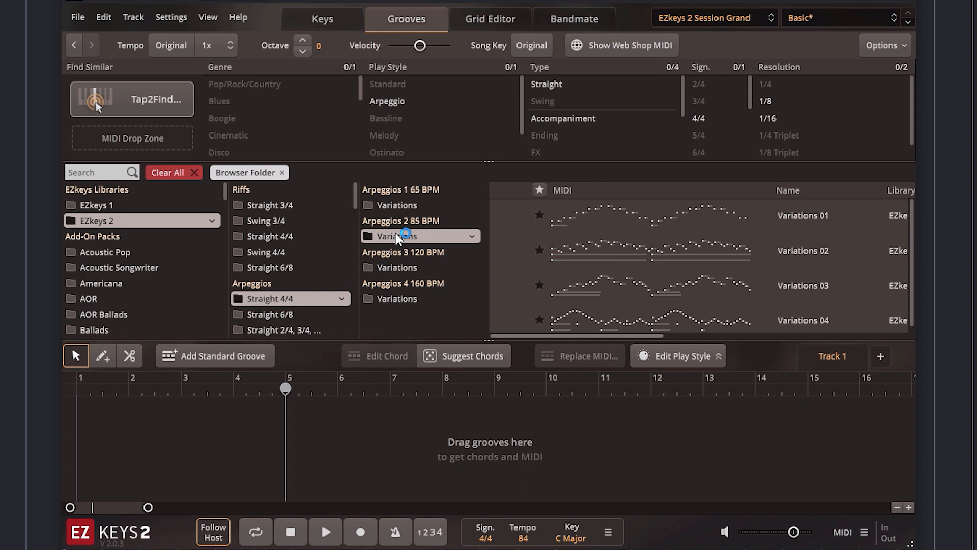
# - Audition Variations 02 from Arpeggios 2 85 BPM and mark it as a favourite
pyautogui.click(620, 244)
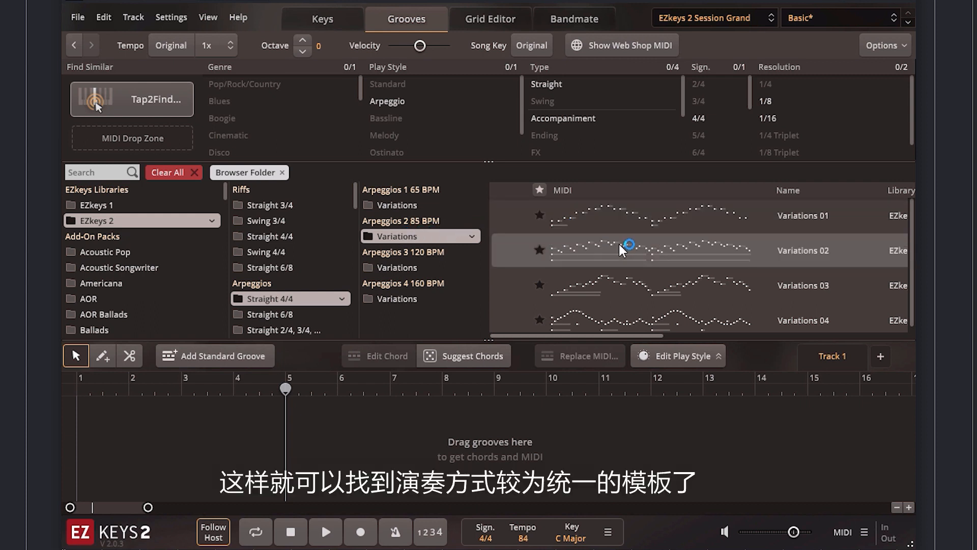
pyautogui.scroll(-1, 621, 254)
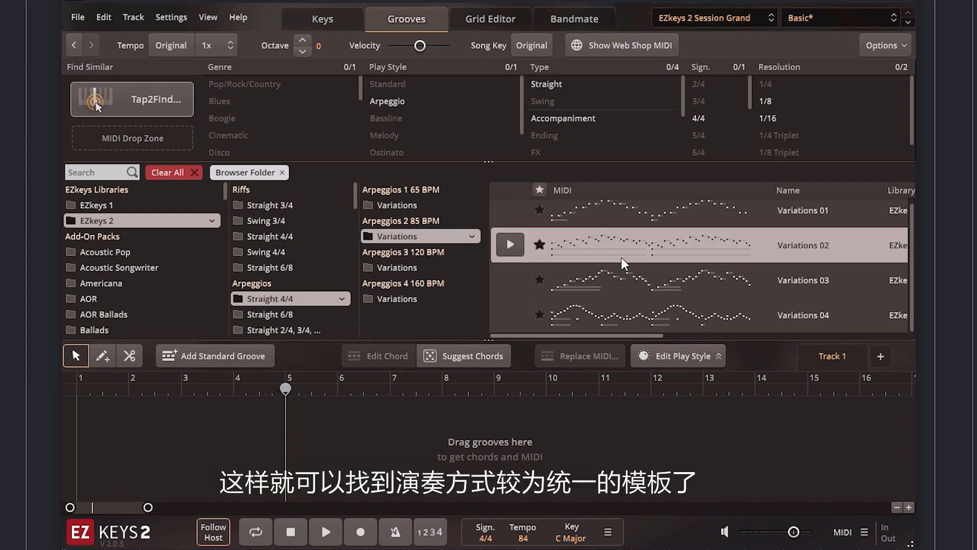
pyautogui.click(510, 245)
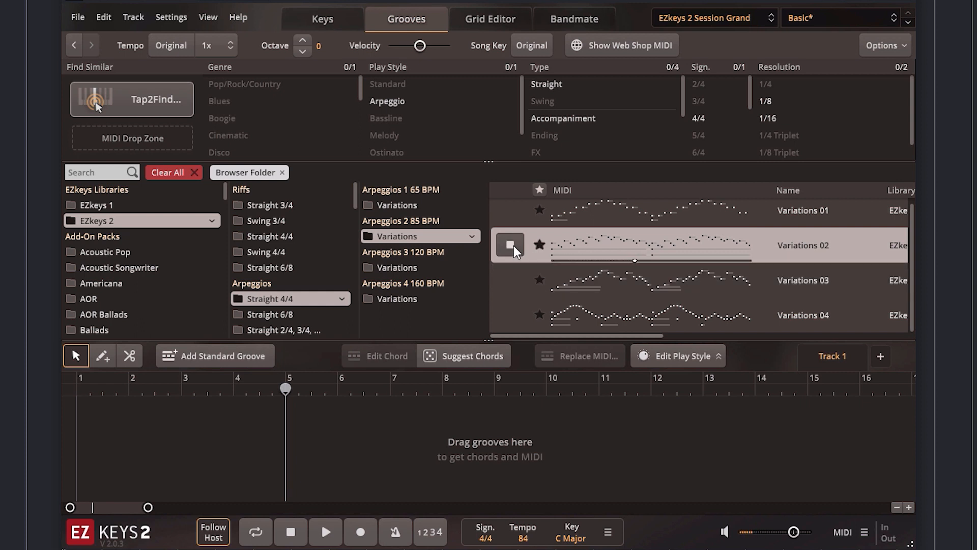
pyautogui.click(510, 244)
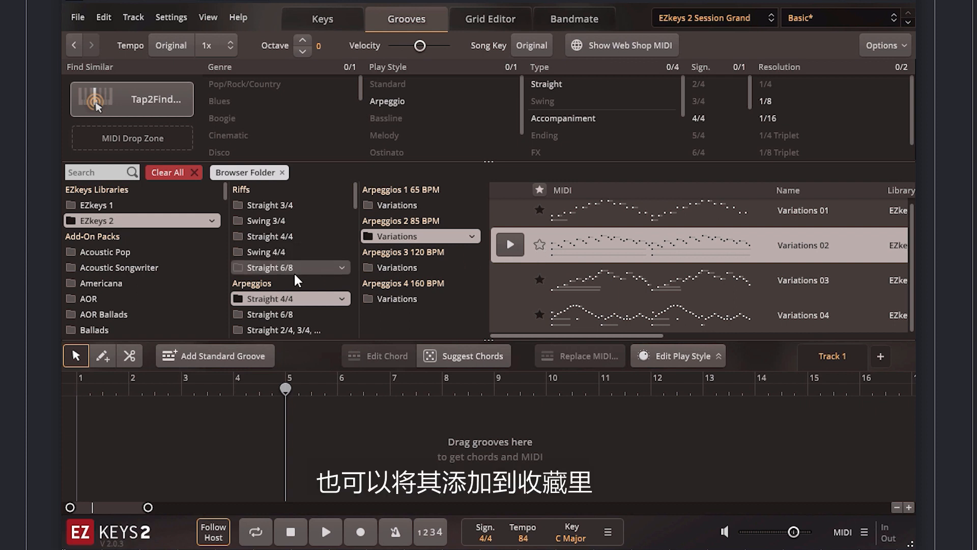
# - Open the Straight 4/4 folder of the Ballads category in the EZkeys 2 library
pyautogui.scroll(-3, 293, 275)
pyautogui.scroll(-5, 272, 310)
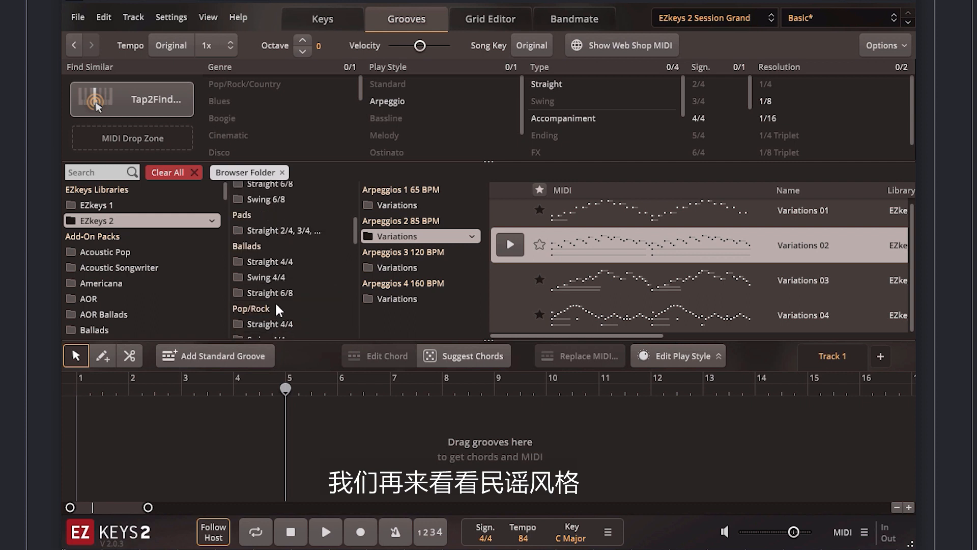
pyautogui.click(274, 264)
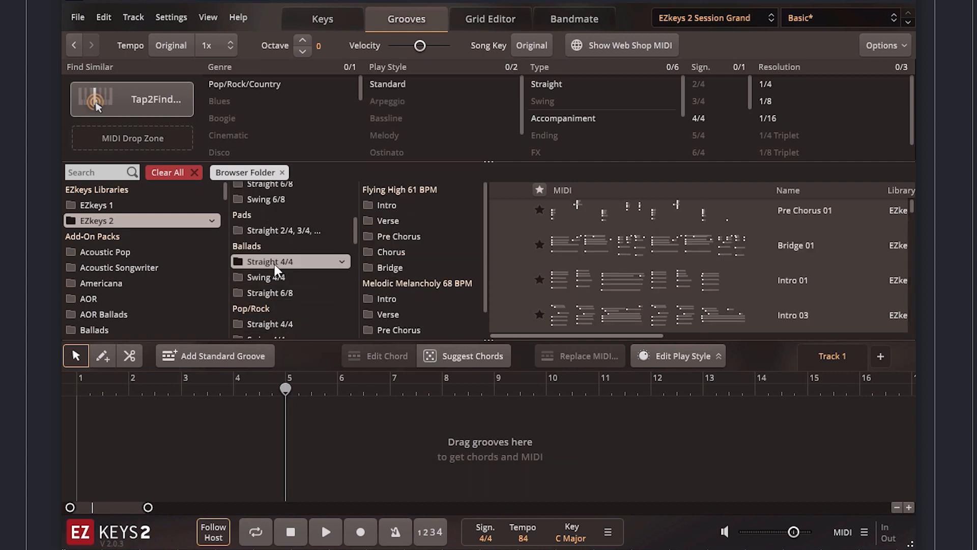
# - Look through the Verse, Pre Chorus, Chorus and Bridge folders of Flying High 61 BPM
pyautogui.click(400, 222)
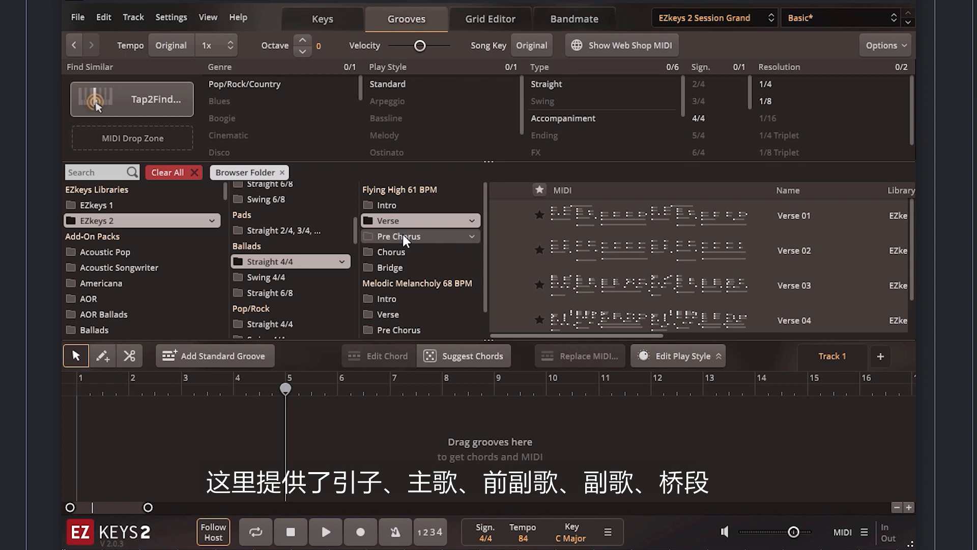
pyautogui.click(403, 234)
pyautogui.click(400, 253)
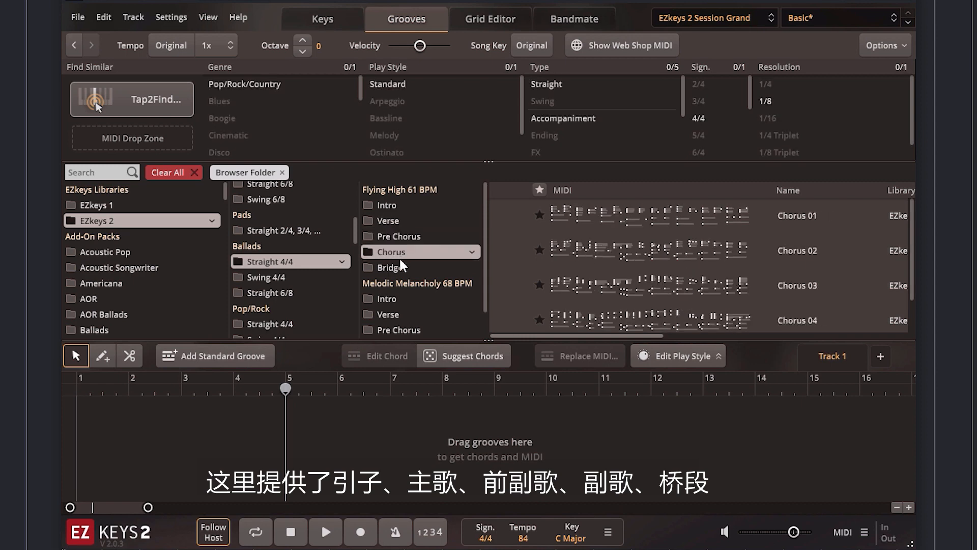
pyautogui.click(401, 268)
pyautogui.scroll(-1, 405, 271)
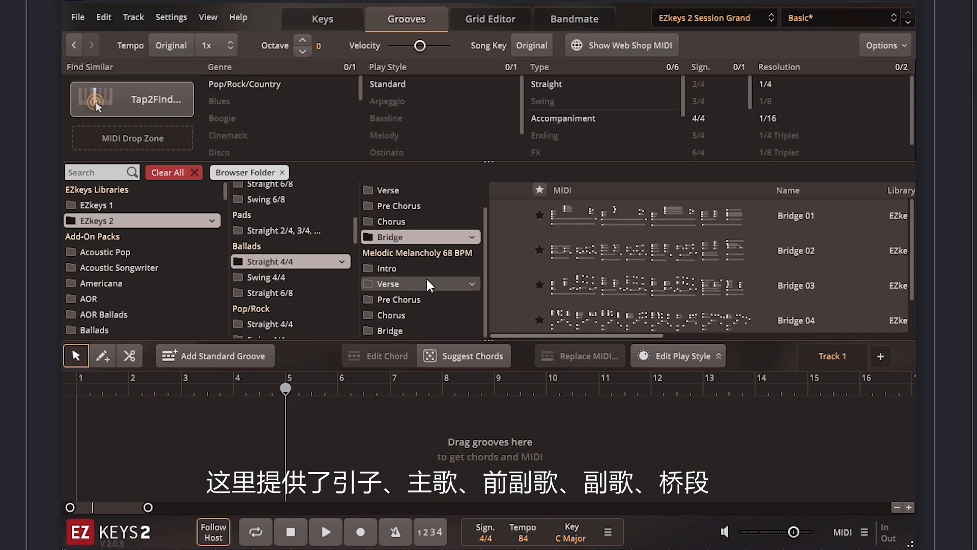
# - Open the Verse folder of Melodic Melancholy 68 BPM and audition Verse 01, Verse 02, Verse 03 and Verse Generic
pyautogui.click(409, 281)
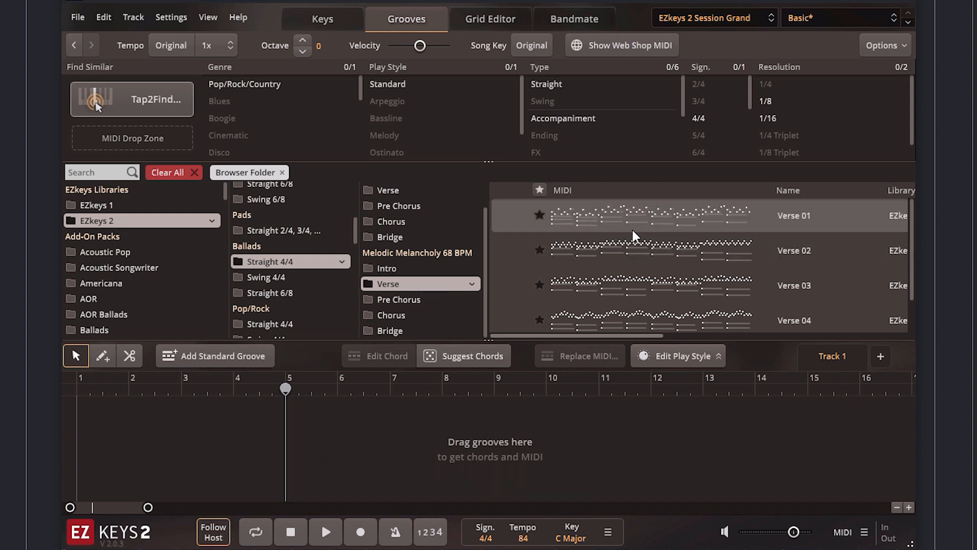
pyautogui.click(614, 229)
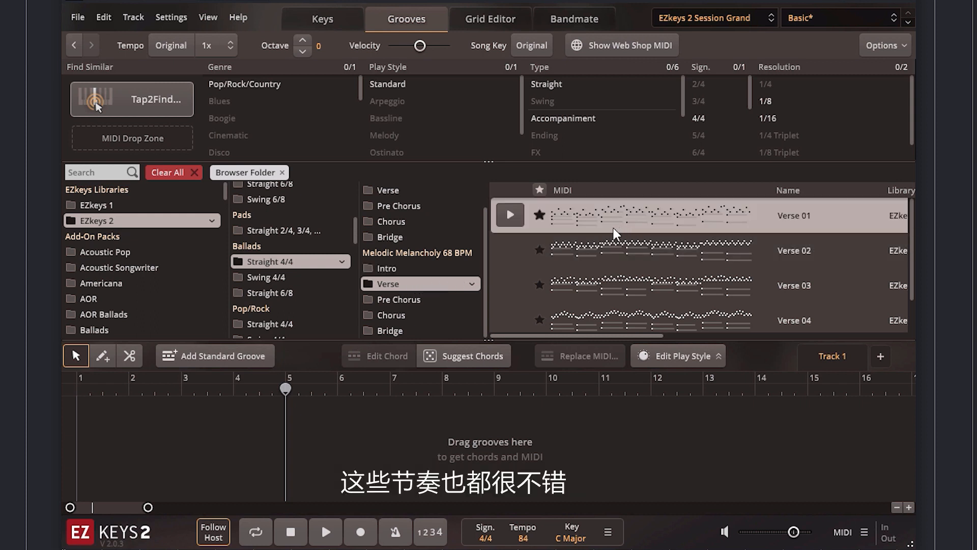
pyautogui.click(518, 216)
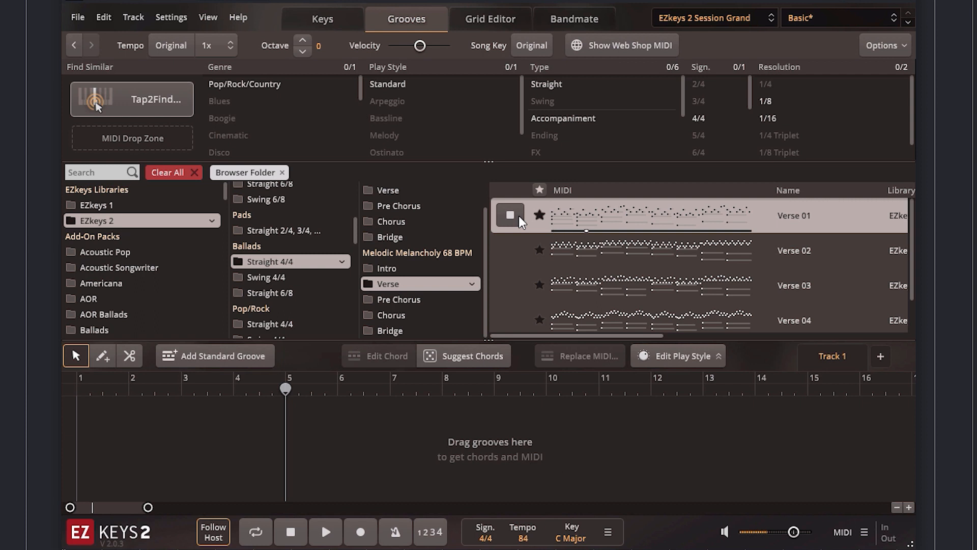
pyautogui.click(563, 249)
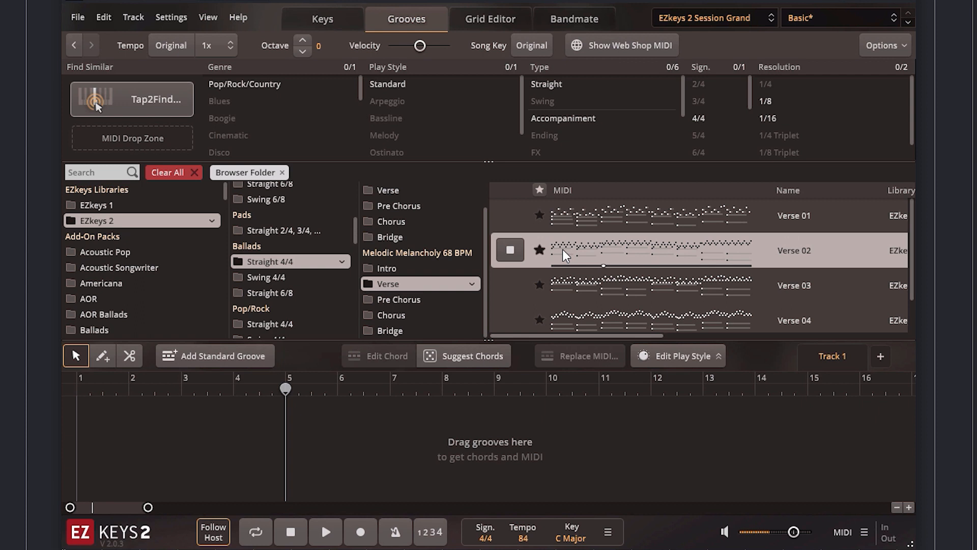
pyautogui.click(572, 275)
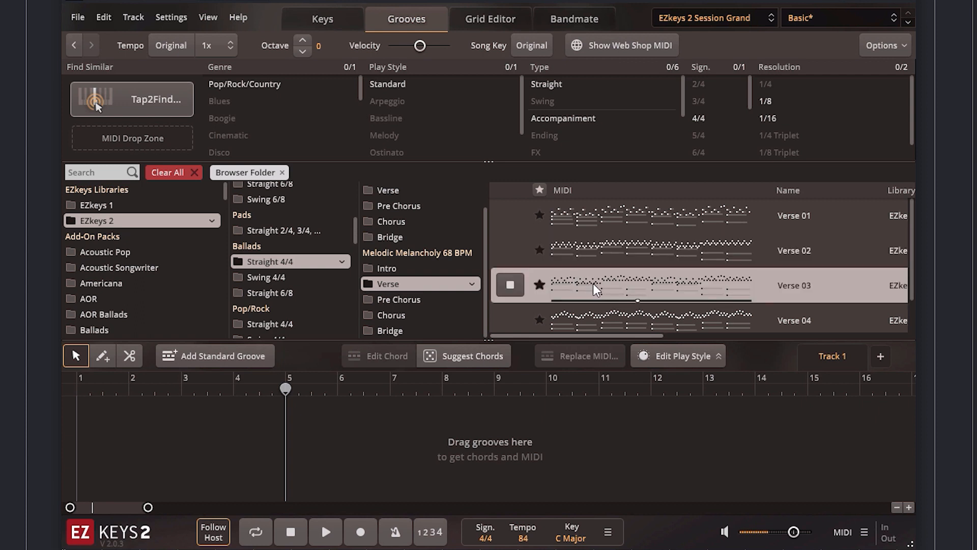
pyautogui.scroll(-1, 593, 285)
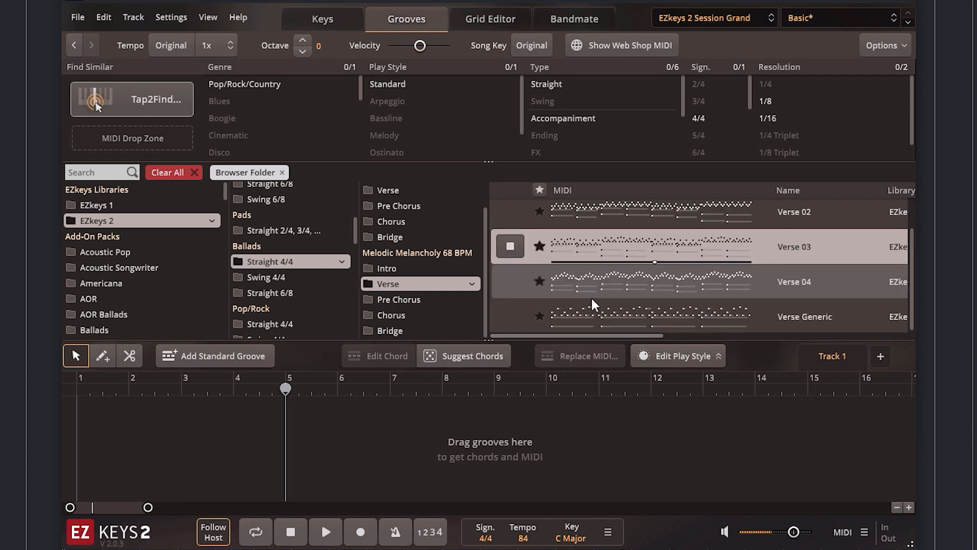
pyautogui.click(588, 315)
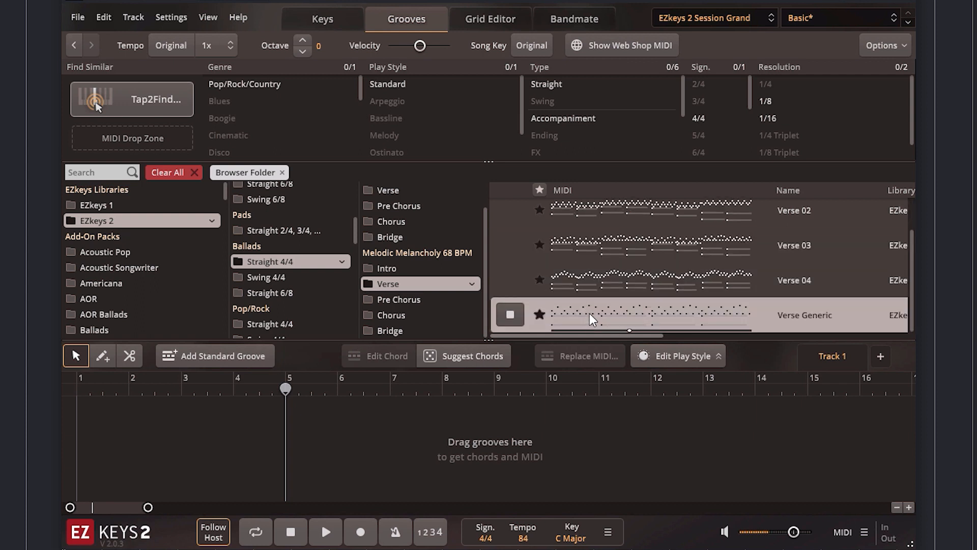
# - Audition Verse 01 from Melodic Melancholy 68 BPM again, mark it as a favourite and stop the playback
pyautogui.scroll(1, 589, 313)
pyautogui.click(577, 228)
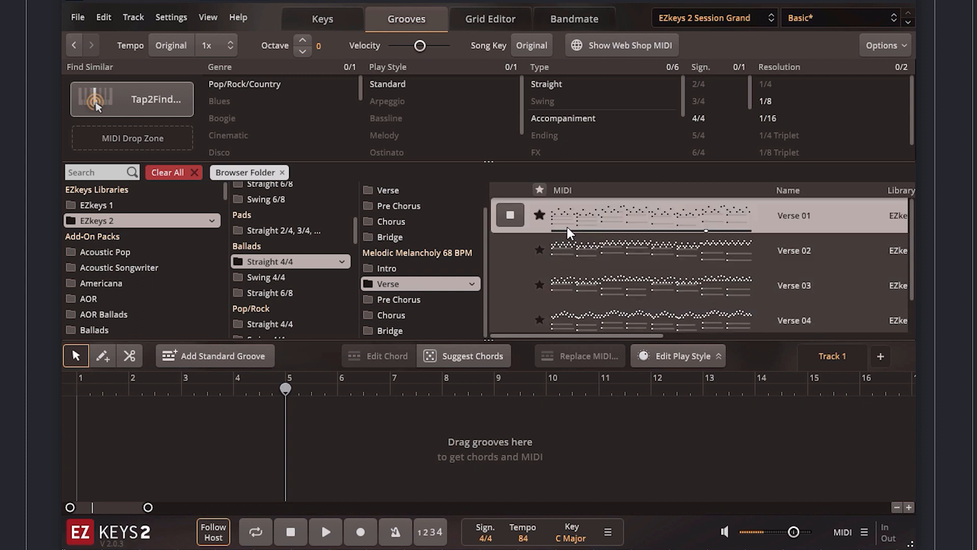
pyautogui.click(540, 216)
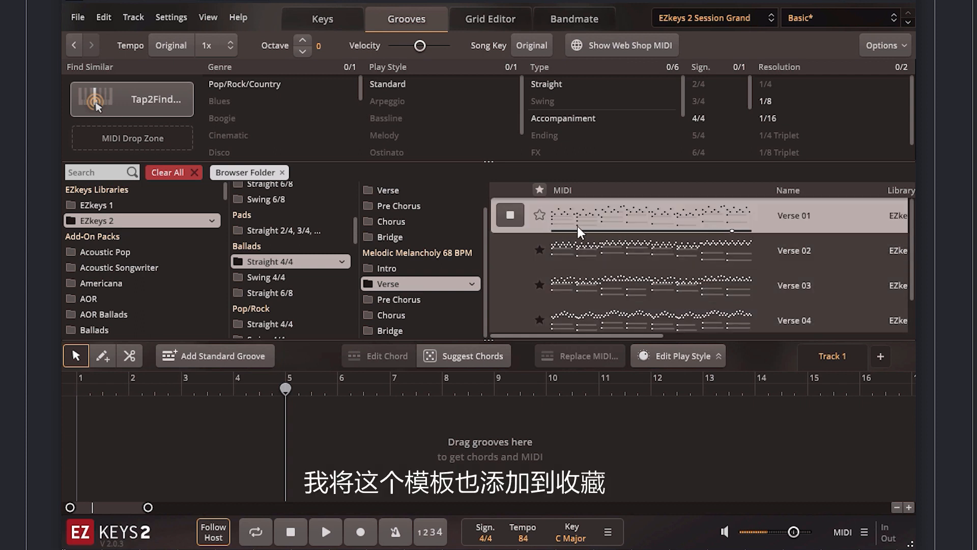
pyautogui.click(517, 220)
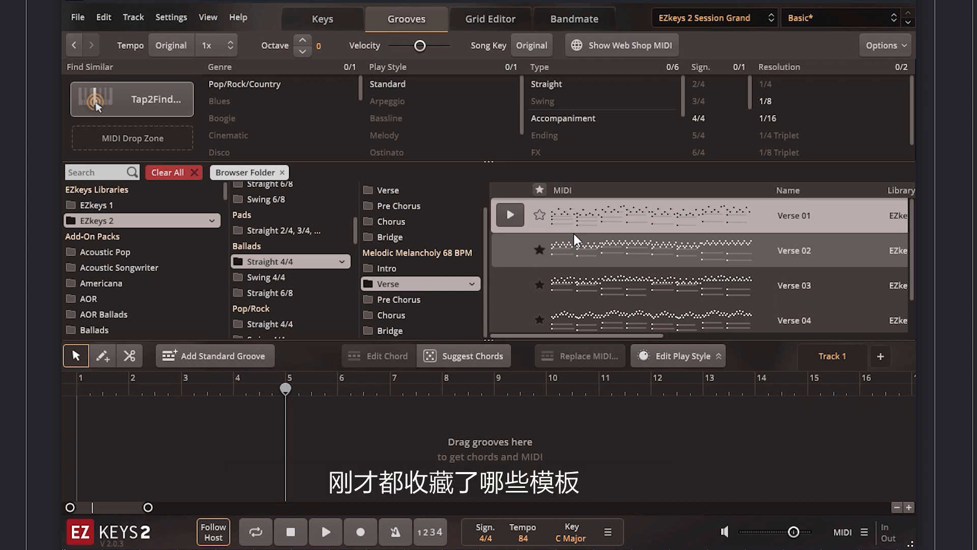
# - Clear all filters, list only the favourite grooves and select Verse 01 from Melodic Melancholy 68 BPM
pyautogui.click(193, 172)
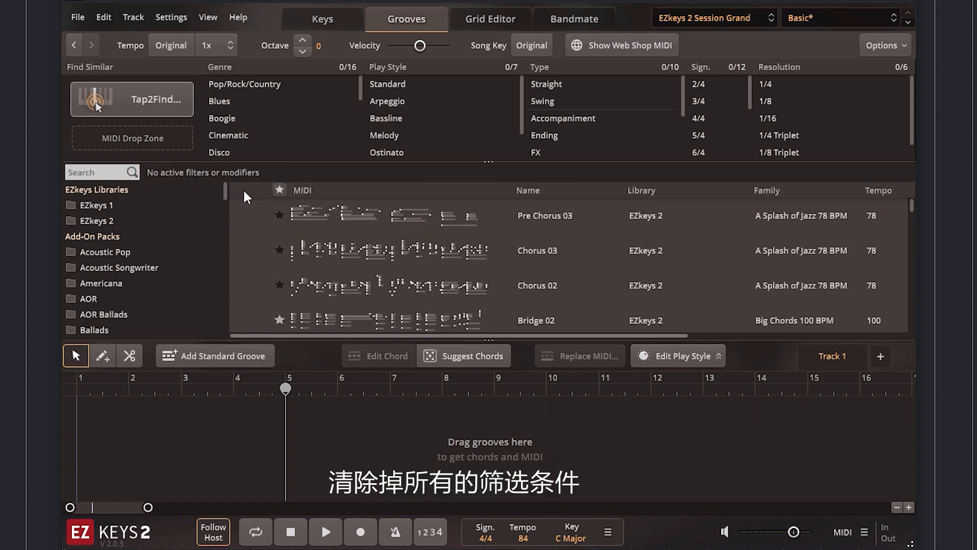
pyautogui.click(281, 192)
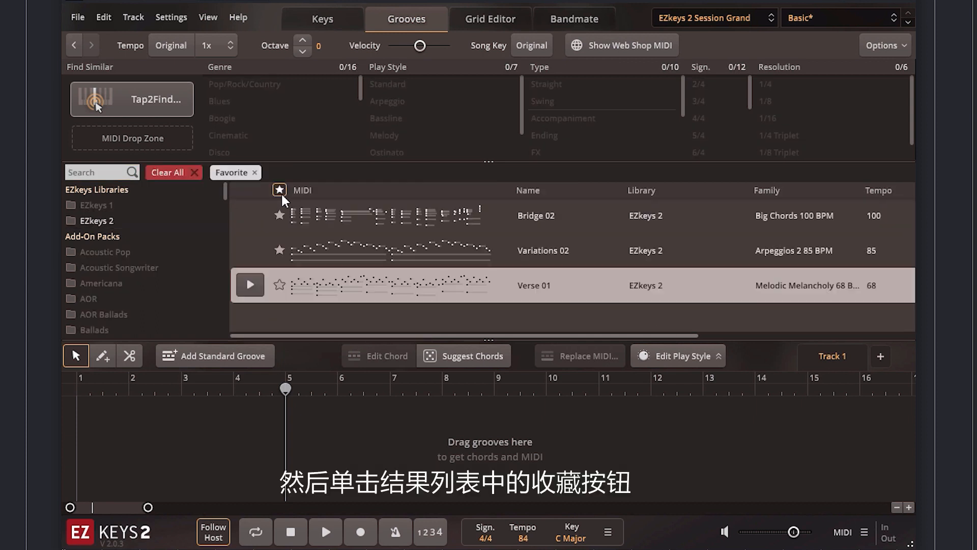
pyautogui.click(351, 231)
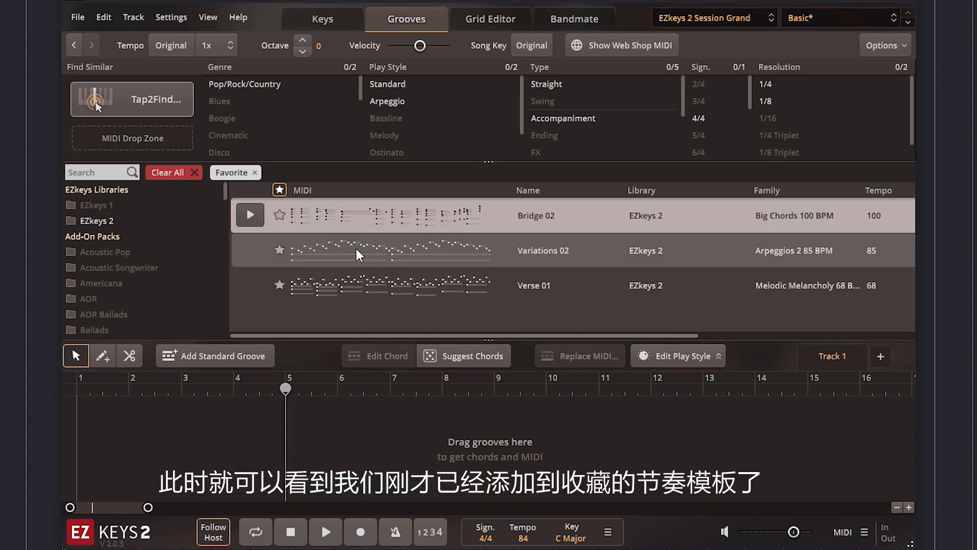
pyautogui.click(355, 247)
pyautogui.click(356, 276)
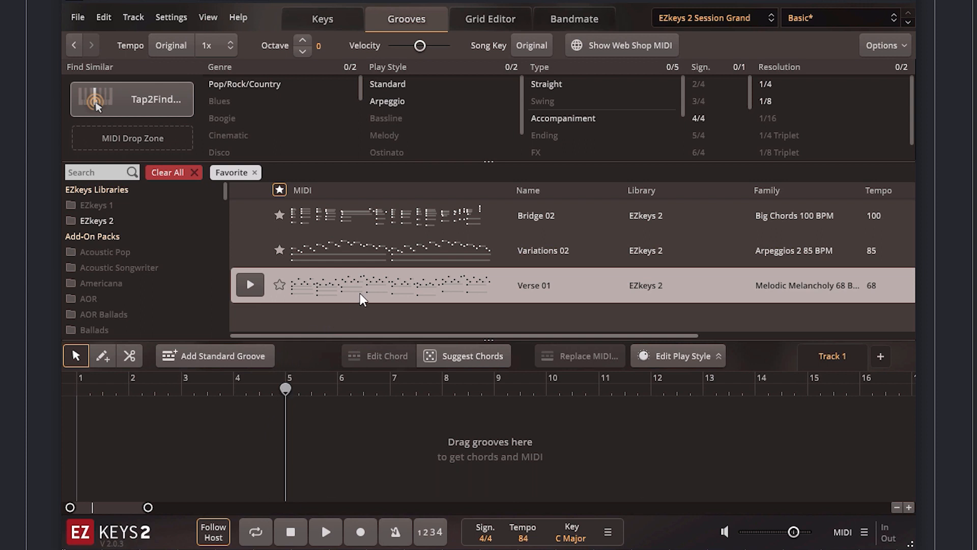
# - Place the Verse 01 groove on the track at bar 5 and set the song key to G# minor
pyautogui.moveTo(364, 292); pyautogui.dragTo(287, 408)
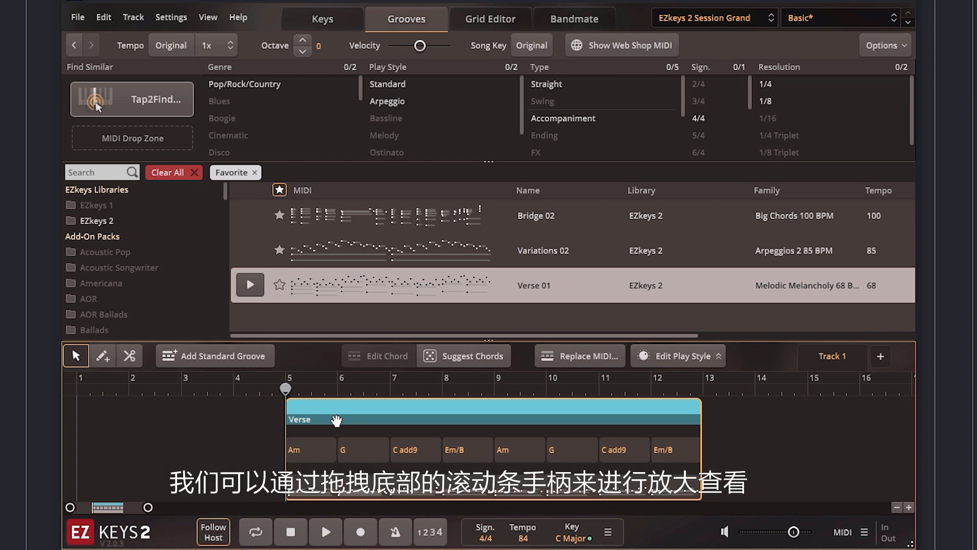
pyautogui.moveTo(146, 507); pyautogui.dragTo(118, 508)
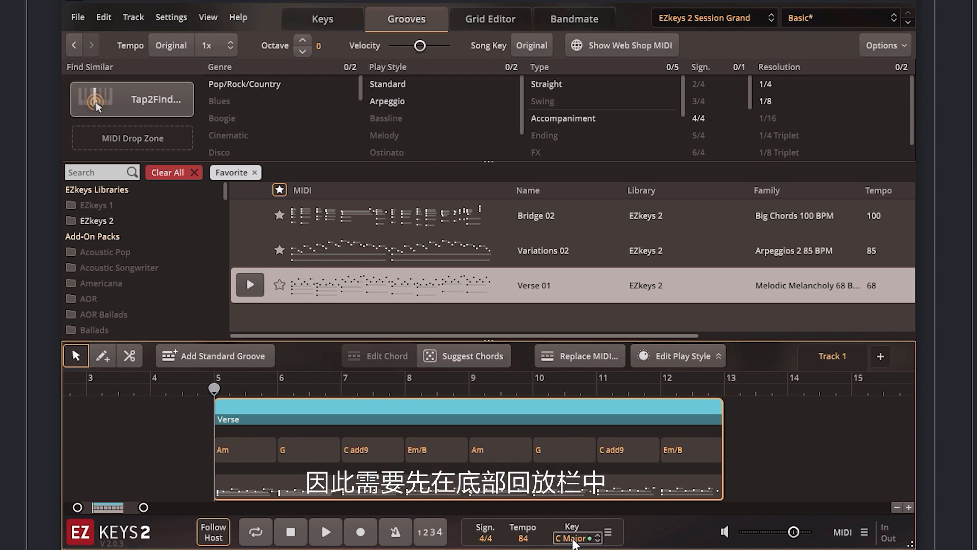
pyautogui.click(585, 543)
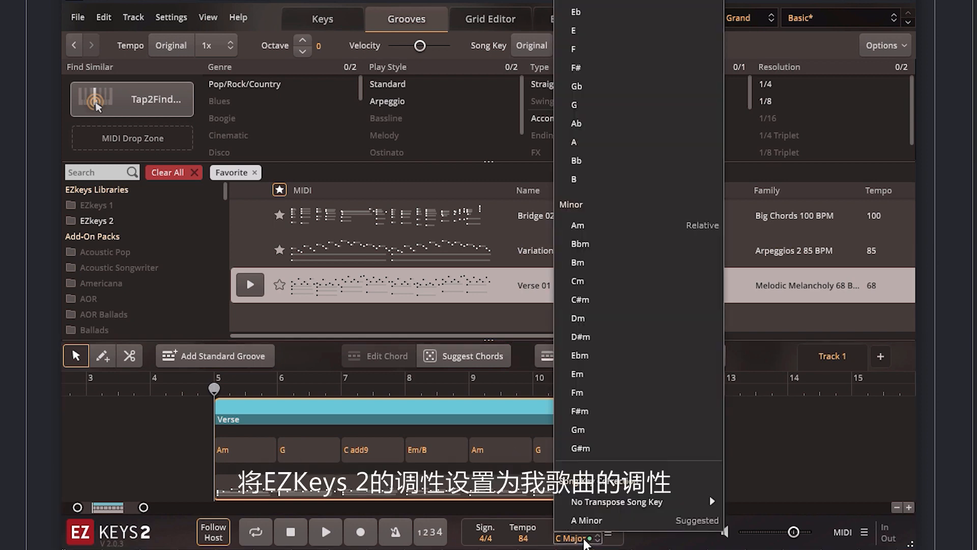
pyautogui.click(584, 450)
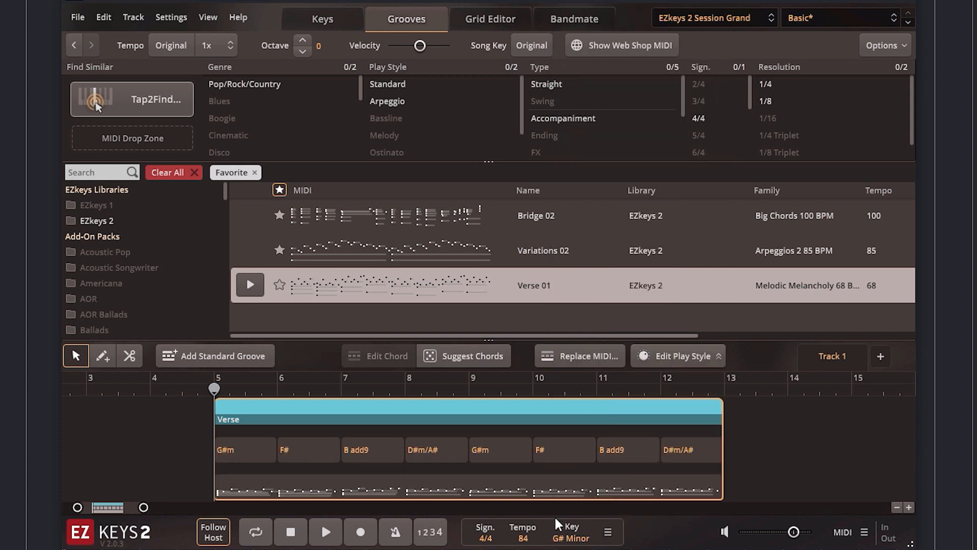
# - Keep the verse block's first chord and change its second, third and fourth chords to C#m, F# add9 and G#m/D#
pyautogui.doubleClick(248, 452)
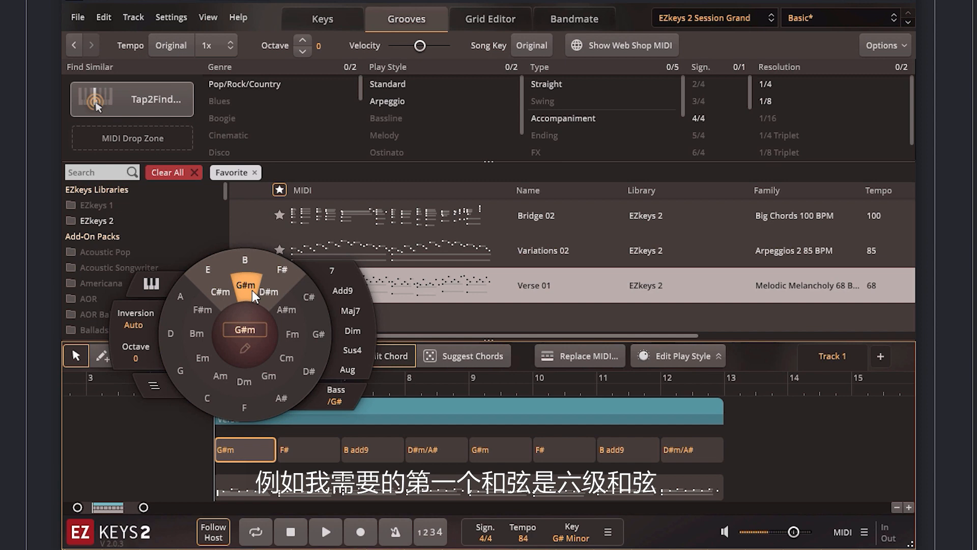
pyautogui.click(304, 449)
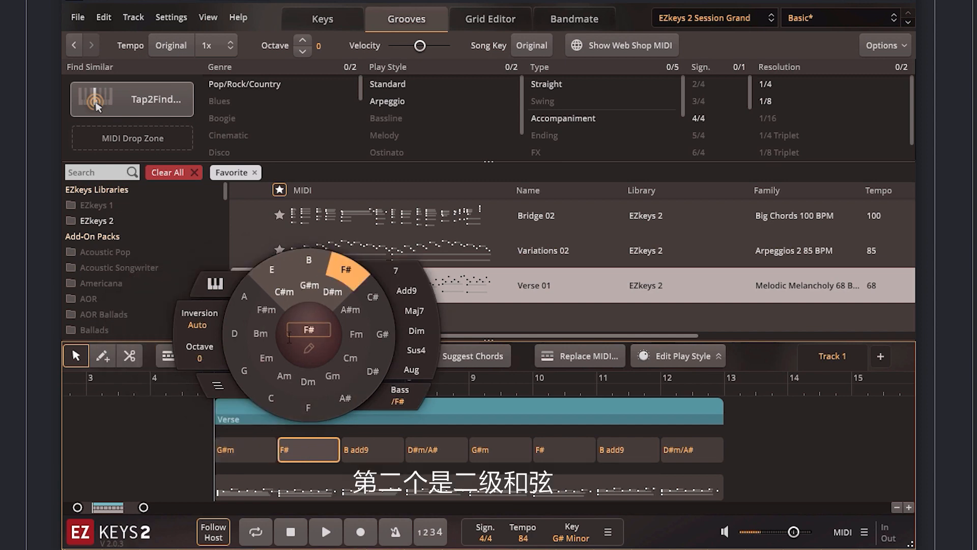
pyautogui.click(279, 296)
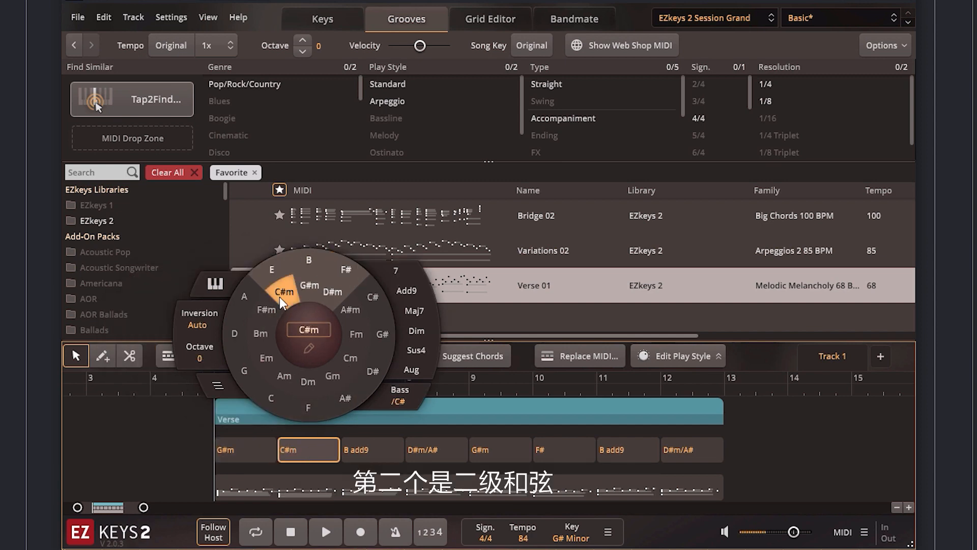
pyautogui.click(369, 446)
pyautogui.click(391, 281)
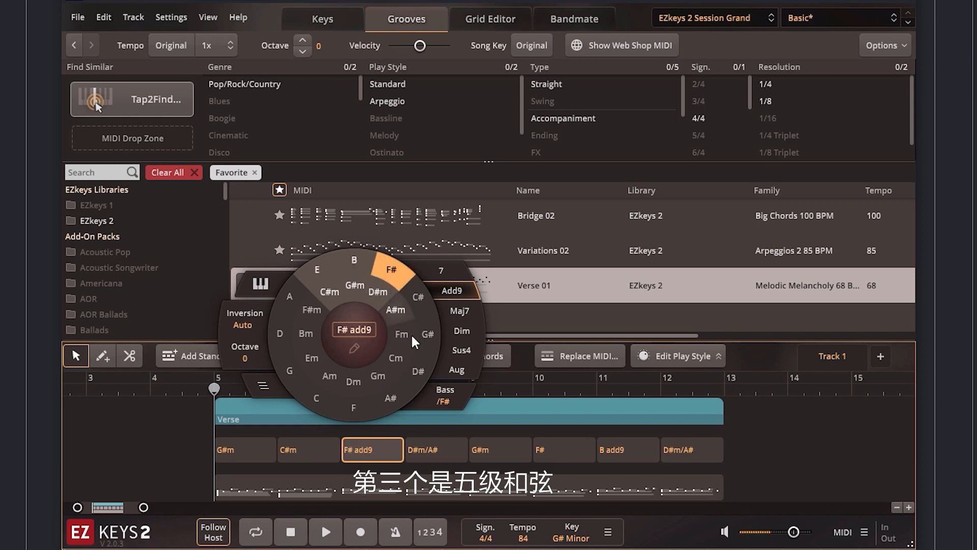
pyautogui.click(442, 453)
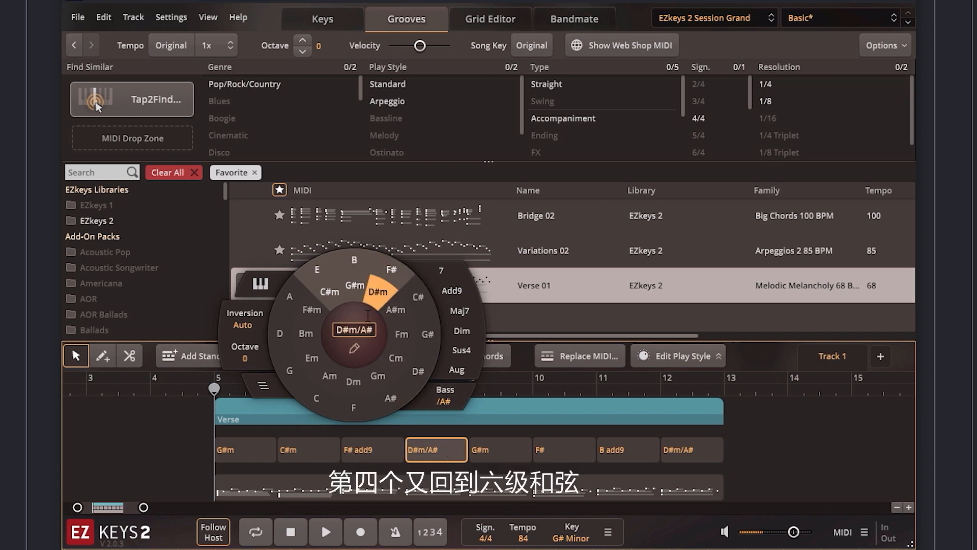
pyautogui.click(355, 288)
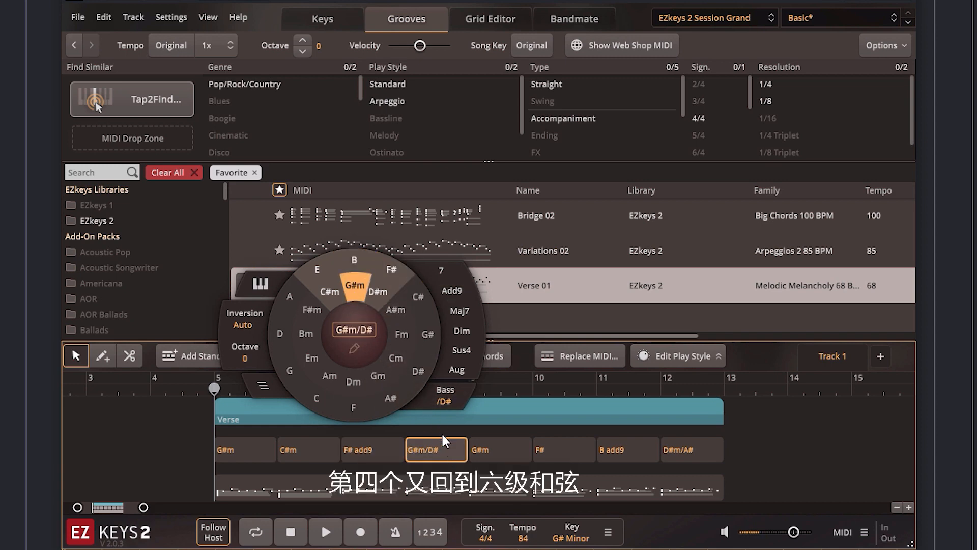
# - Keep the verse block's fifth chord, and change the sixth to C#m and the seventh to F# add9
pyautogui.click(496, 450)
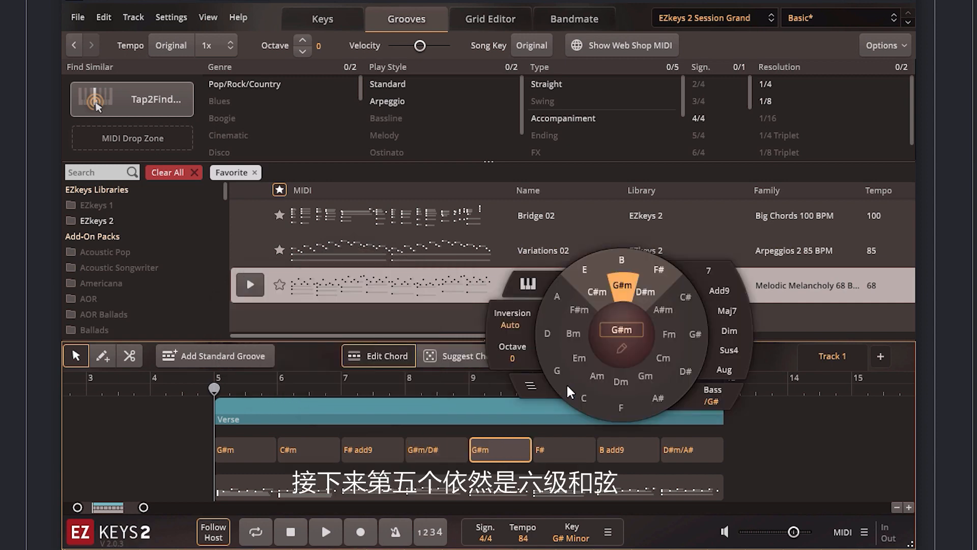
pyautogui.click(562, 442)
pyautogui.click(602, 298)
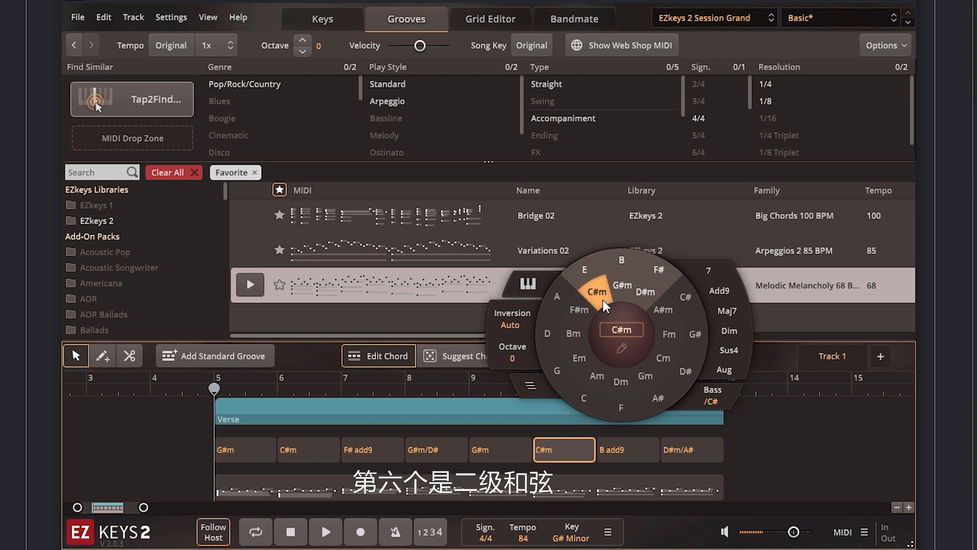
pyautogui.click(617, 451)
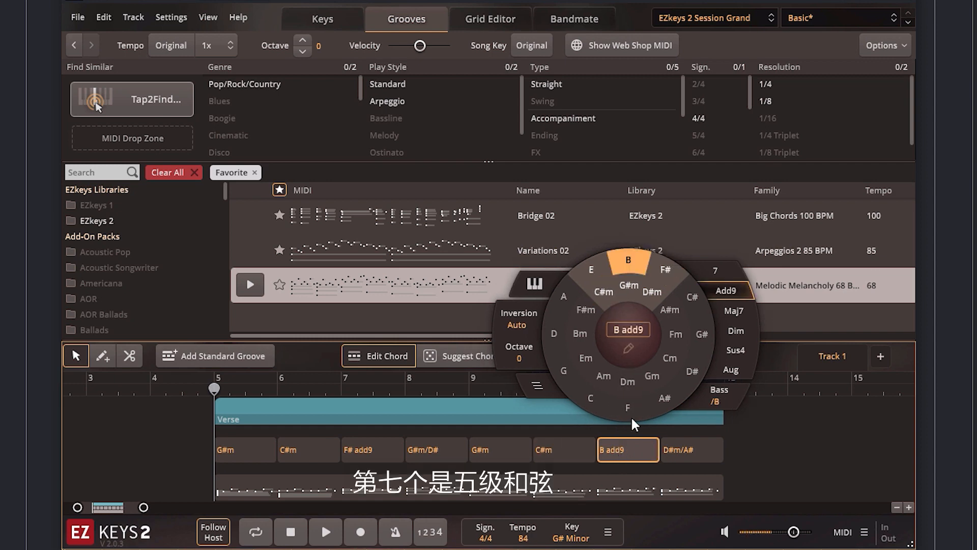
pyautogui.click(670, 273)
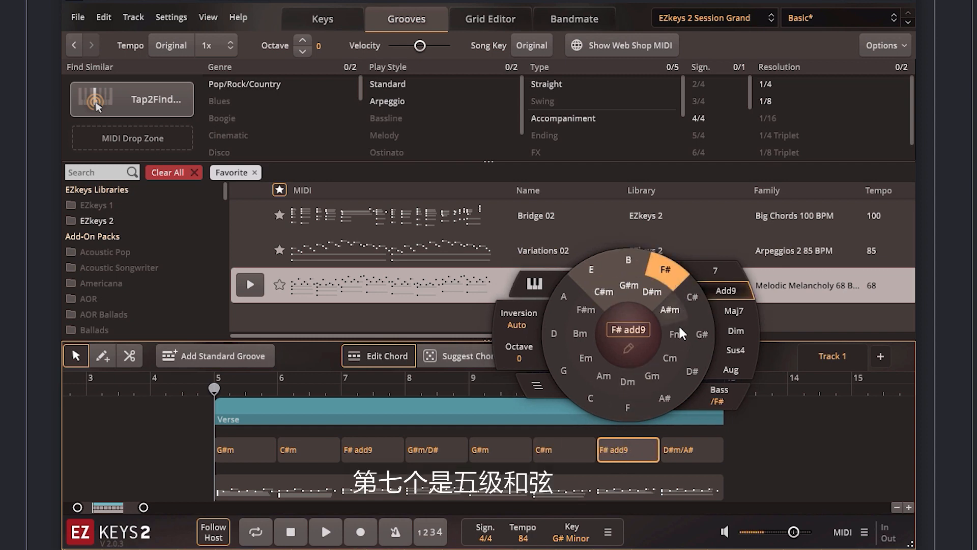
# - Change the verse block's eighth chord to B with B as its bass note and close the chord wheel
pyautogui.click(675, 452)
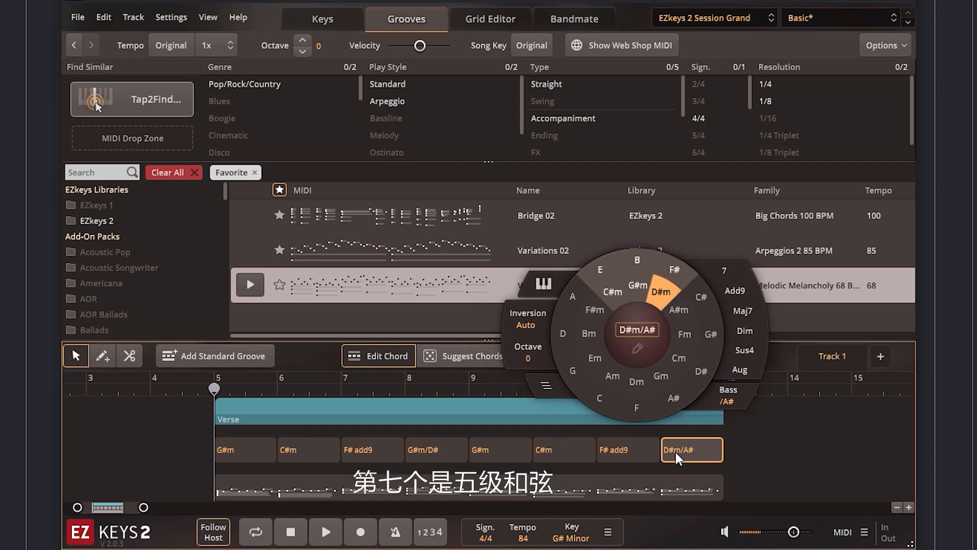
pyautogui.click(639, 257)
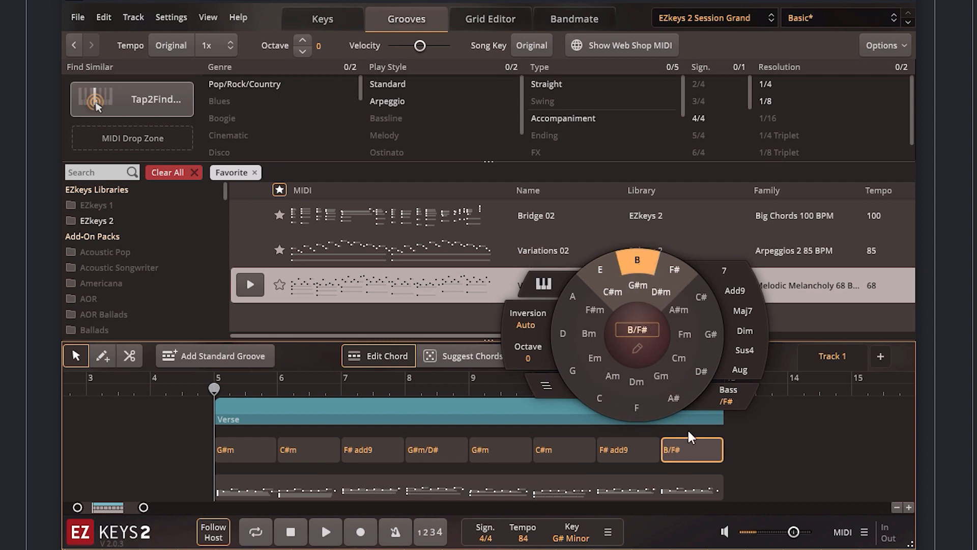
pyautogui.click(718, 399)
pyautogui.click(730, 418)
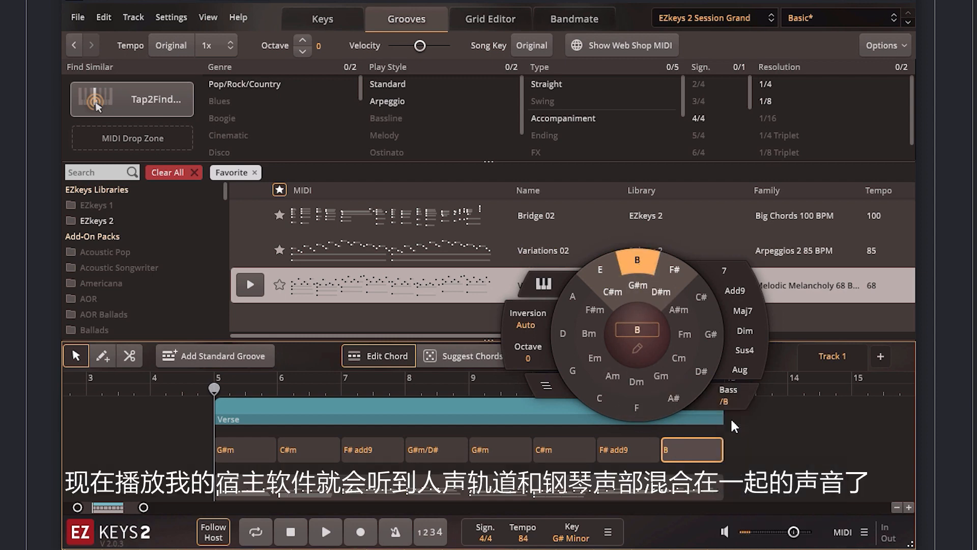
pyautogui.click(741, 447)
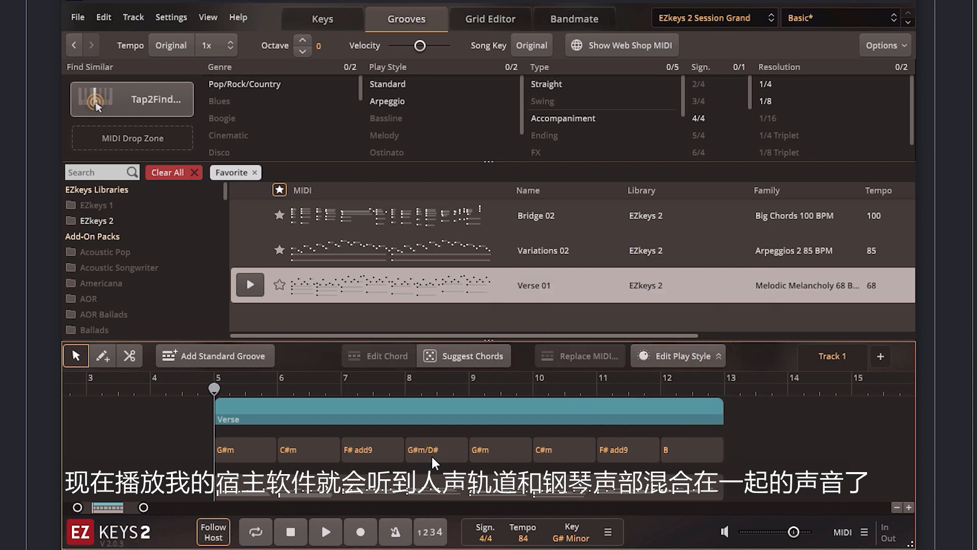
# - Play the verse with the vocal track, try dropping the Variations 02 groove onto the verse block at bar 5, and undo the replacement
pyautogui.press('space')
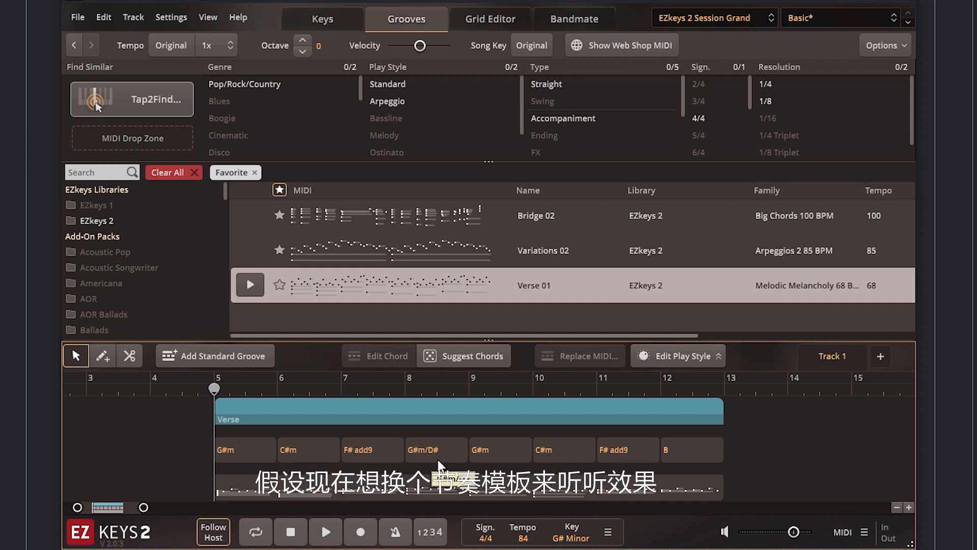
pyautogui.click(397, 256)
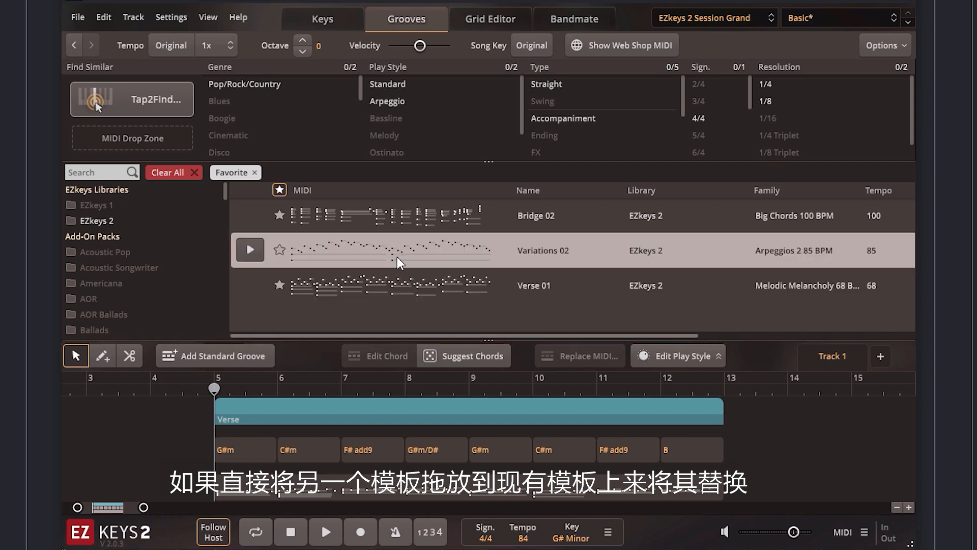
pyautogui.moveTo(396, 256); pyautogui.dragTo(218, 410)
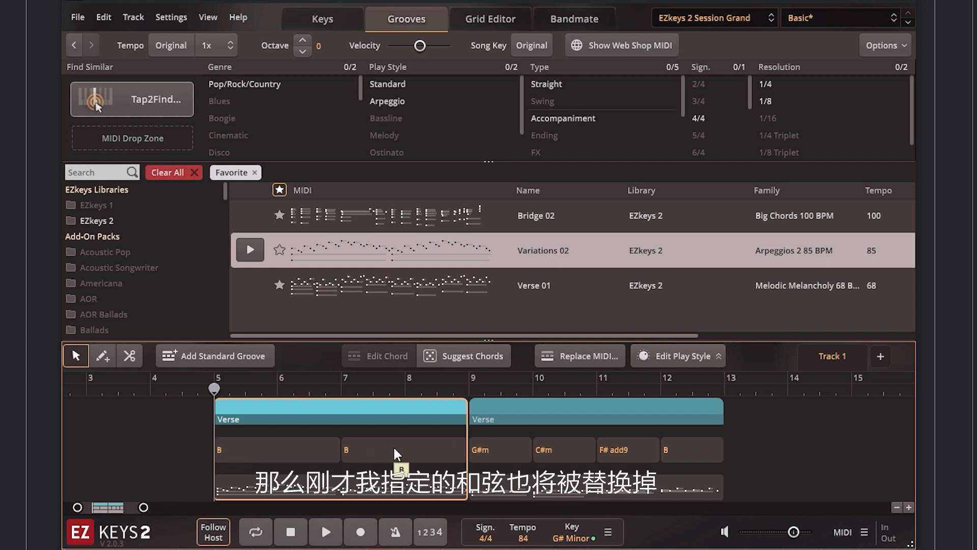
pyautogui.click(296, 451)
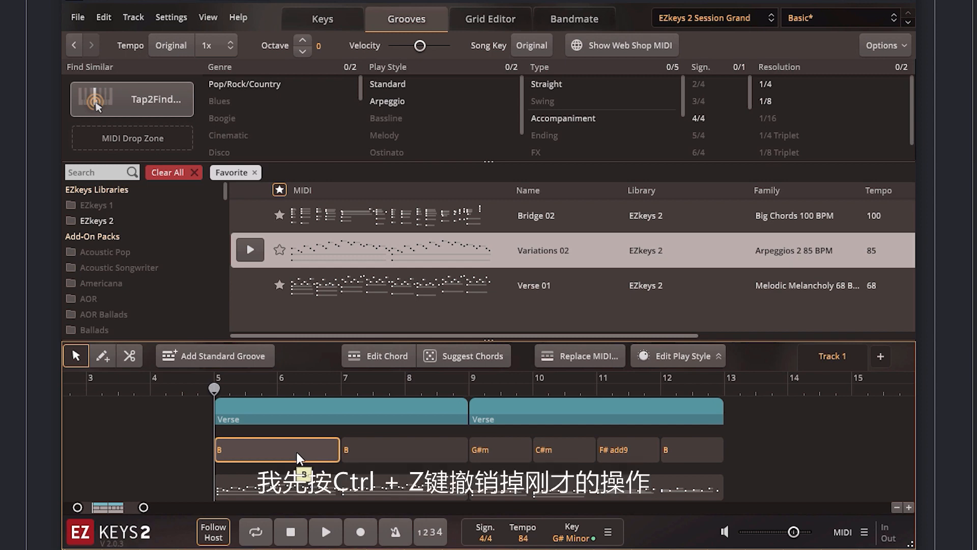
pyautogui.hotkey('ctrl', 'z')
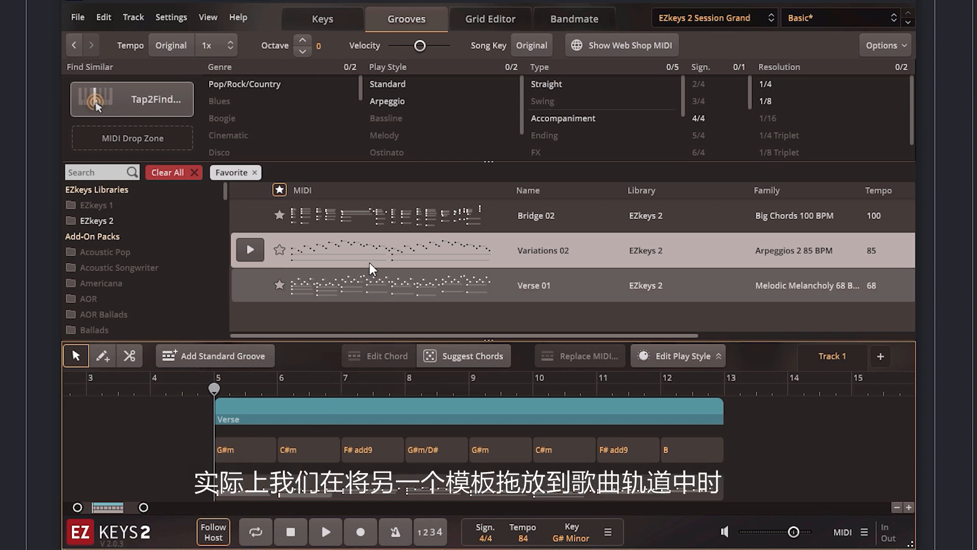
# - Replace only the verse block's MIDI notes with the Variations 02 groove, keeping the assigned chords, and play the result
pyautogui.moveTo(370, 248); pyautogui.dragTo(357, 288)
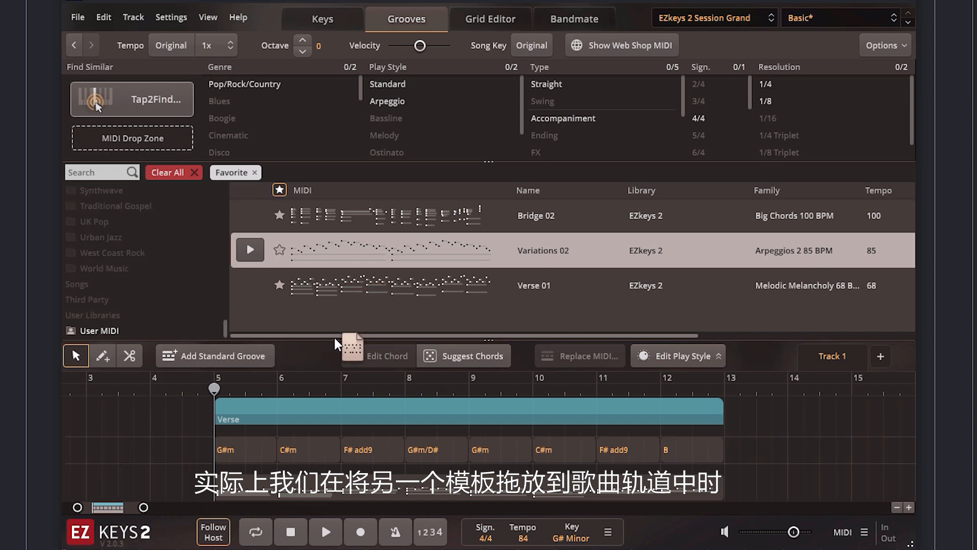
pyautogui.moveTo(335, 337); pyautogui.dragTo(218, 486)
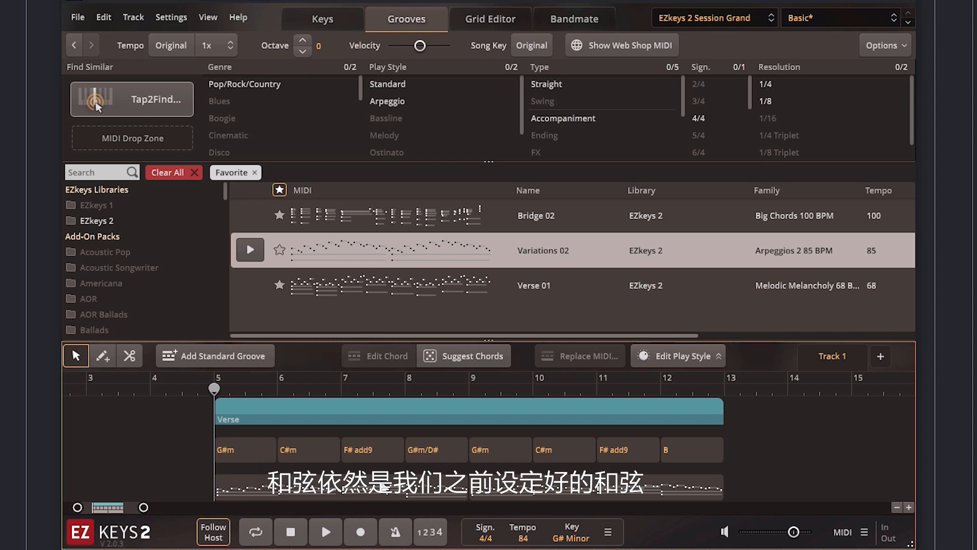
pyautogui.press('space')
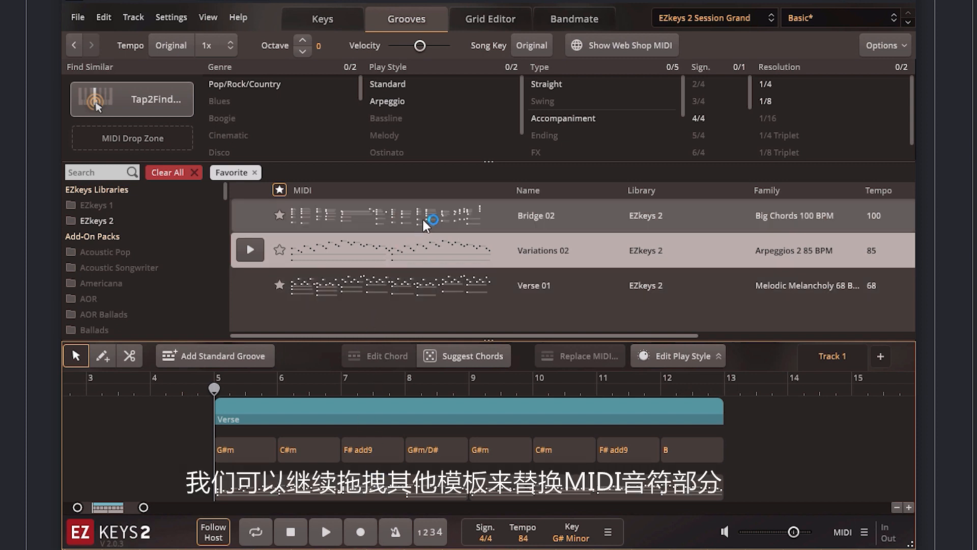
# - Replace only the verse block's MIDI notes with the Bridge 02 groove from bar 5 and play it back
pyautogui.moveTo(423, 219); pyautogui.dragTo(224, 488)
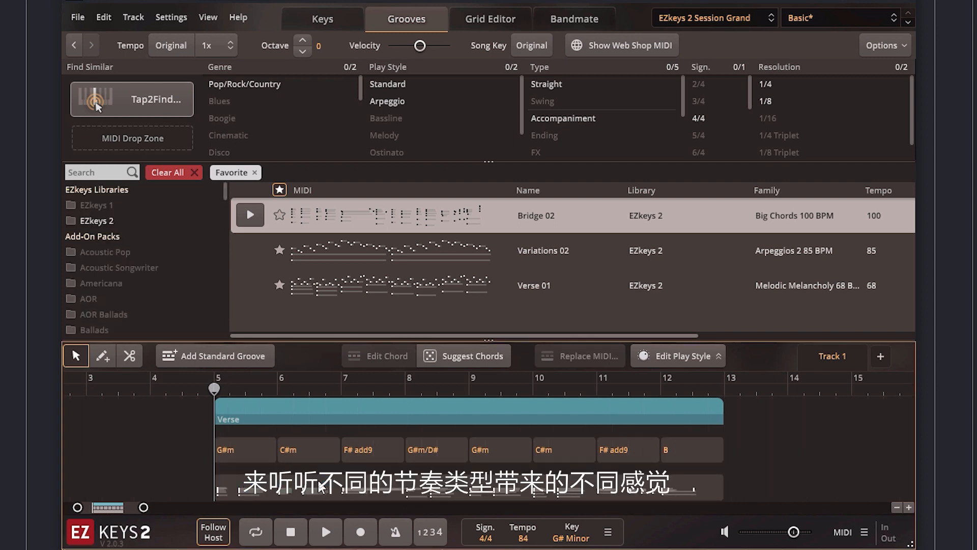
pyautogui.press('space')
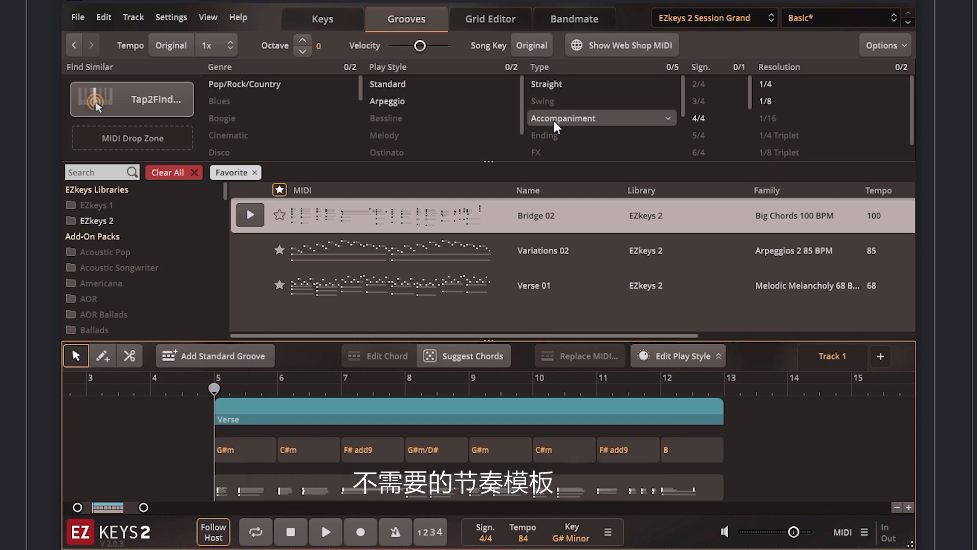
# - Filter the favourite grooves to the EZkeys 2 library and look at the filter options for its Arpeggios Straight 4/4 folder
pyautogui.click(108, 174)
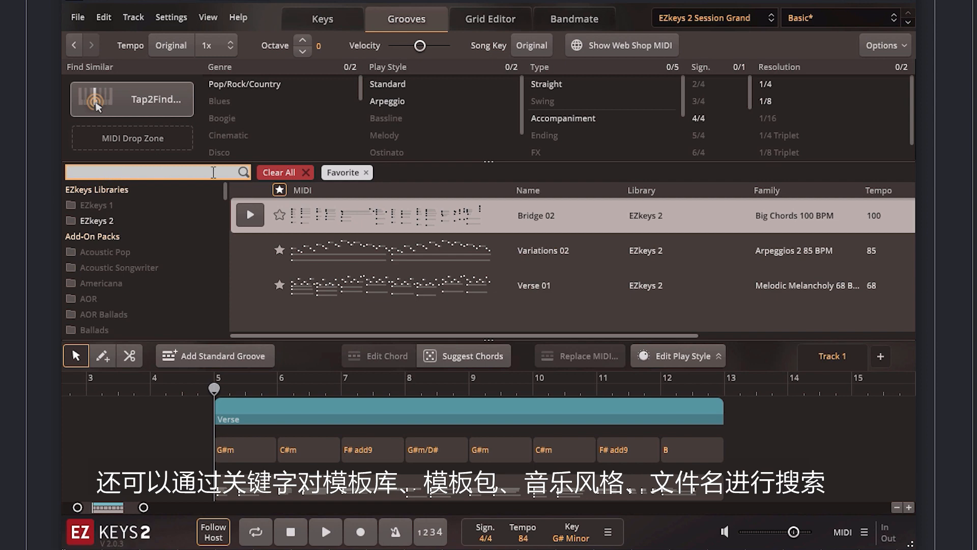
pyautogui.click(101, 222)
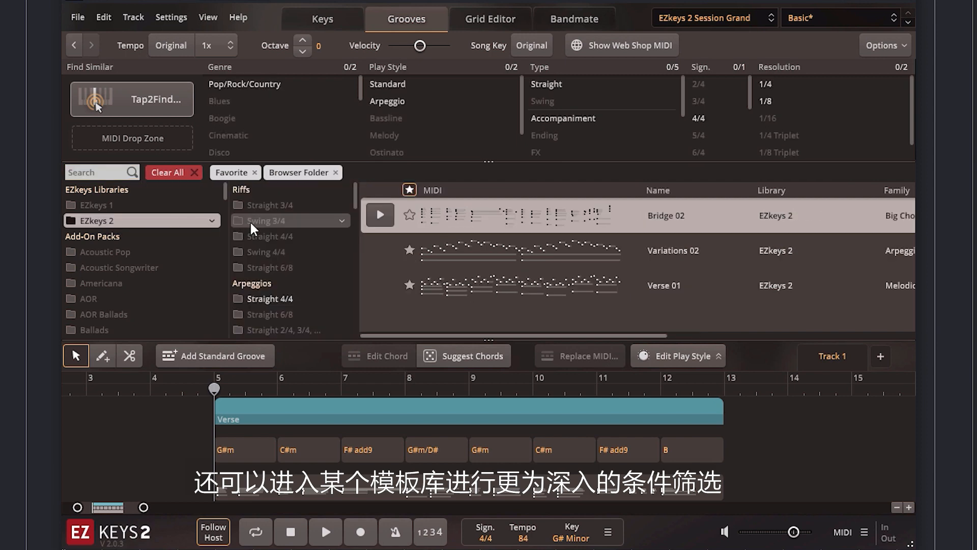
pyautogui.rightClick(282, 297)
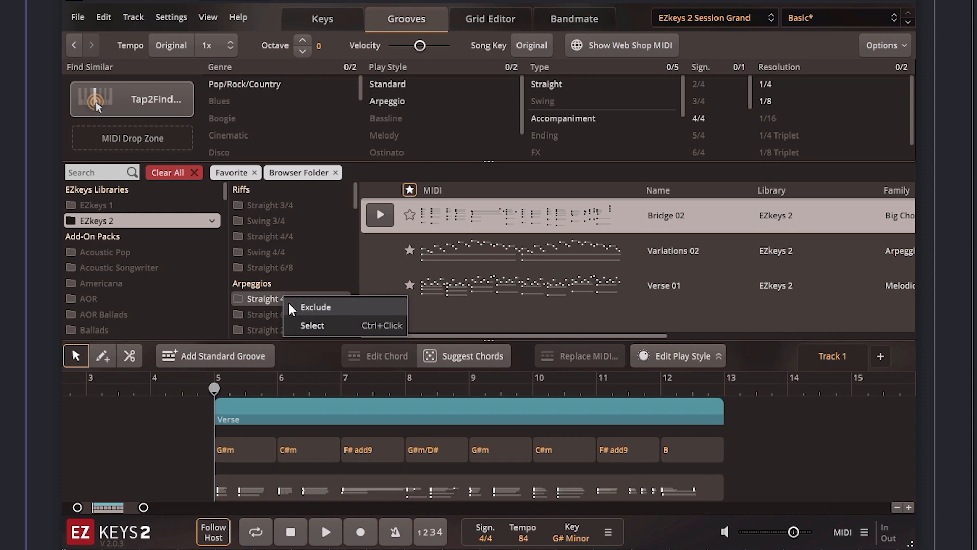
pyautogui.click(267, 299)
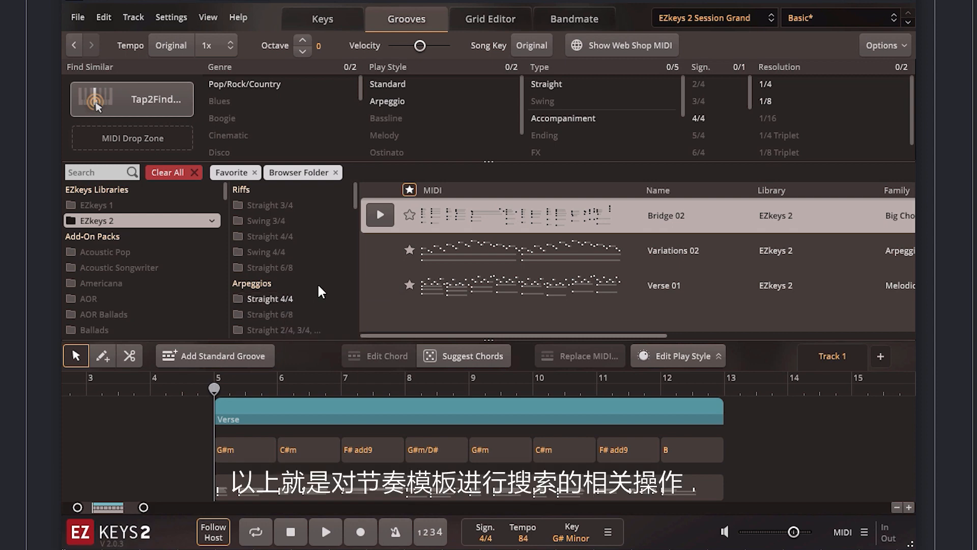